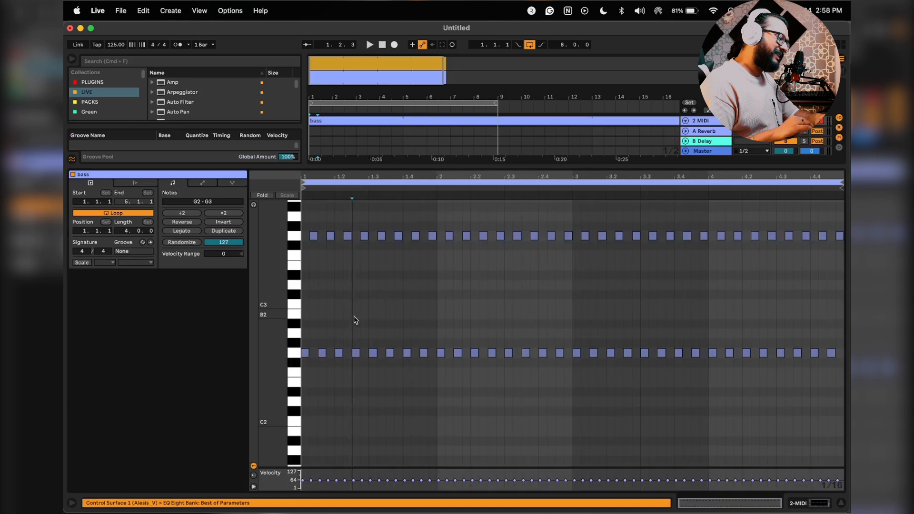
drag(313, 178, 302, 195)
click(294, 236)
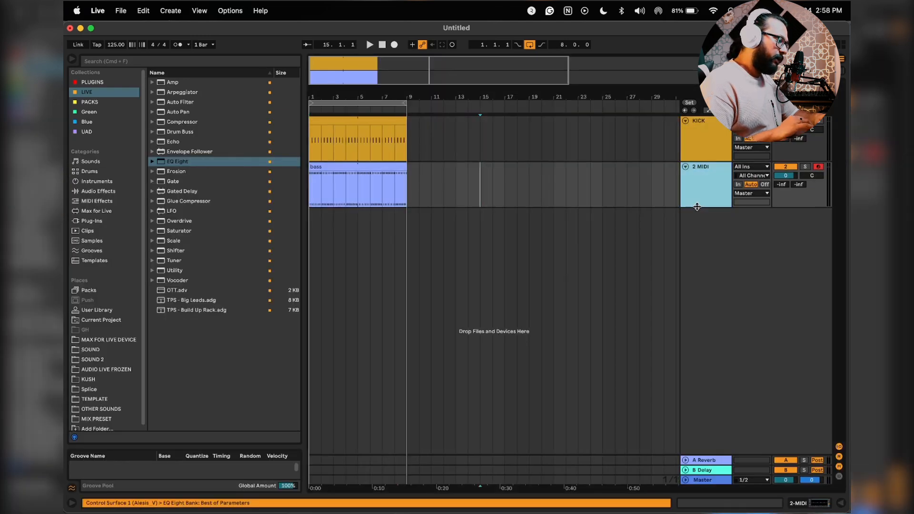
Step: Find Serum among the plug-ins and load it as the instrument on the bass MIDI track
click(92, 82)
click(102, 62)
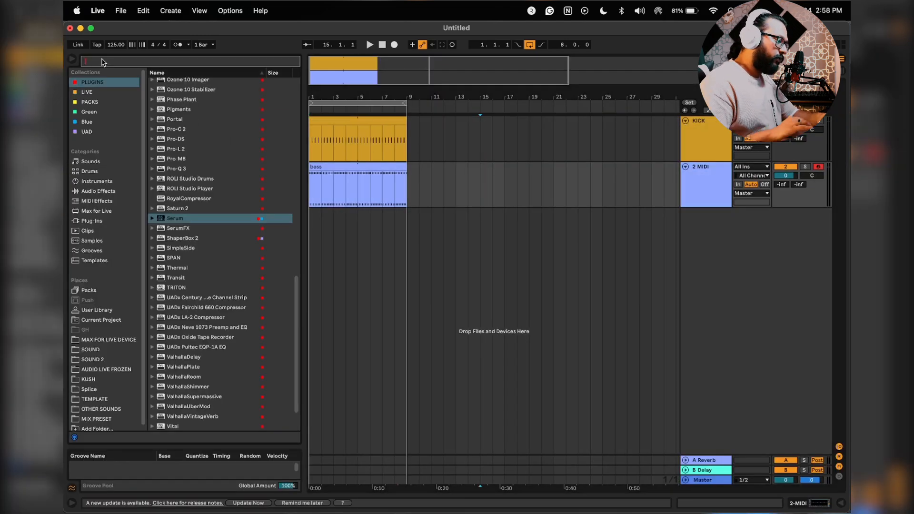
text(serum)
click(166, 84)
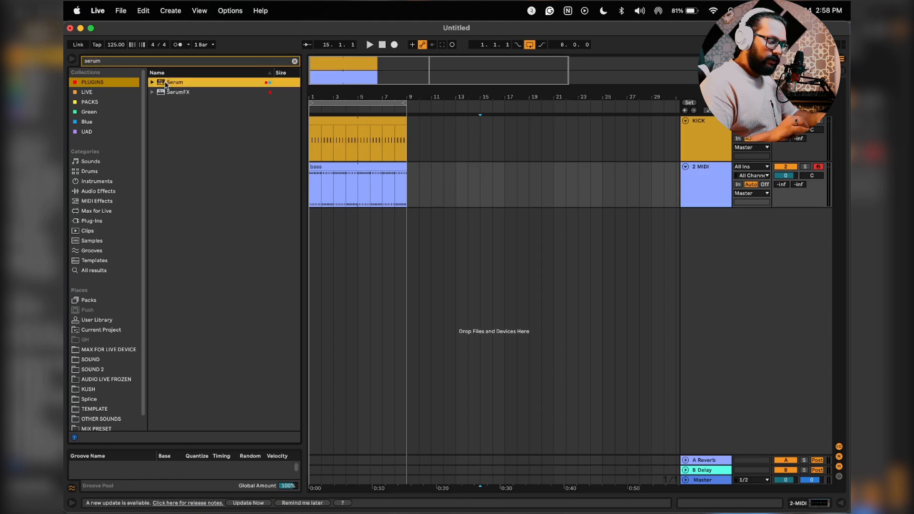
drag(377, 200, 378, 201)
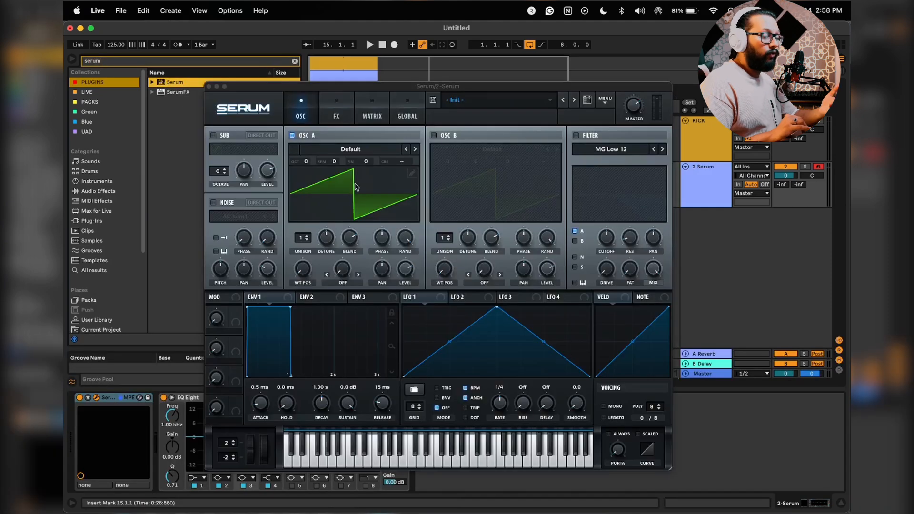
Step: Lower Env 1's sustain to -45.5 dB and shorten its decay to about 341 ms while auditioning the loop
mouse_move(327, 94)
mouse_down()
mouse_move(399, 137)
mouse_move(371, 125)
mouse_move(336, 69)
mouse_move(336, 93)
mouse_up()
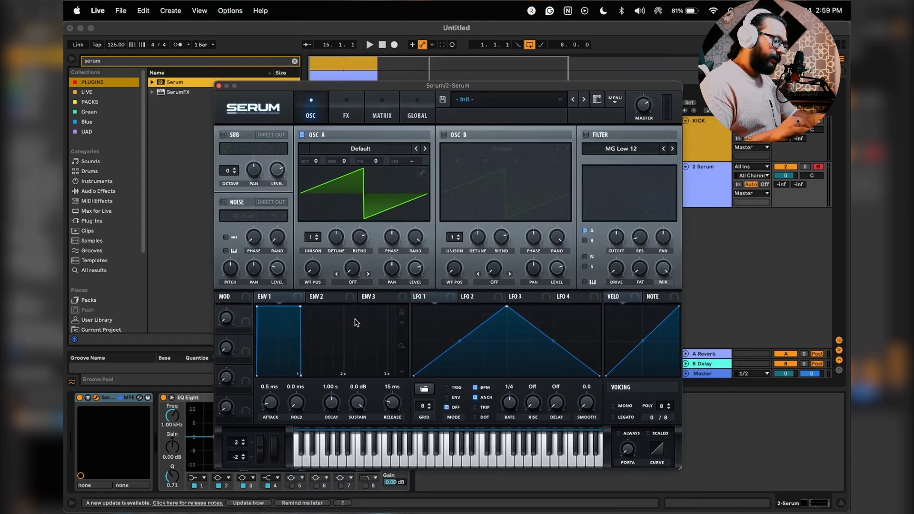
drag(355, 405, 354, 495)
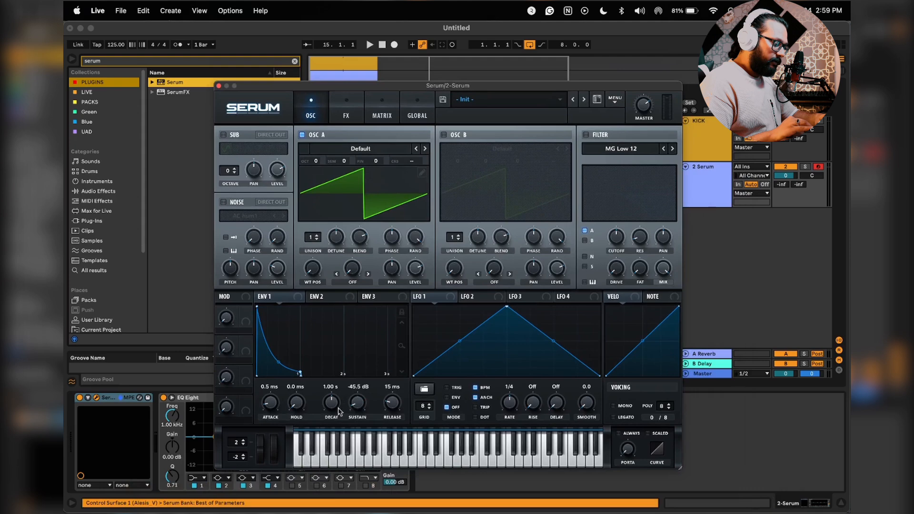
drag(333, 398, 335, 408)
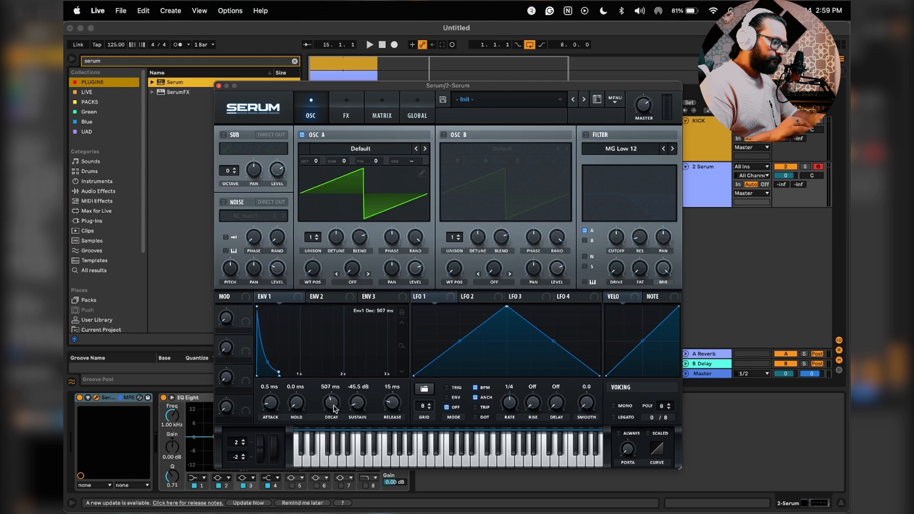
drag(360, 88, 322, 138)
click(383, 45)
key(space)
click(716, 185)
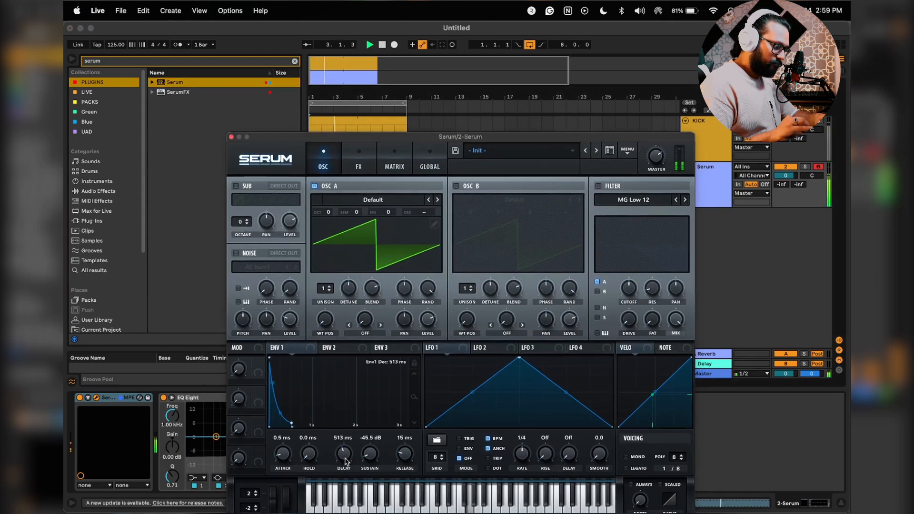
drag(344, 452, 346, 462)
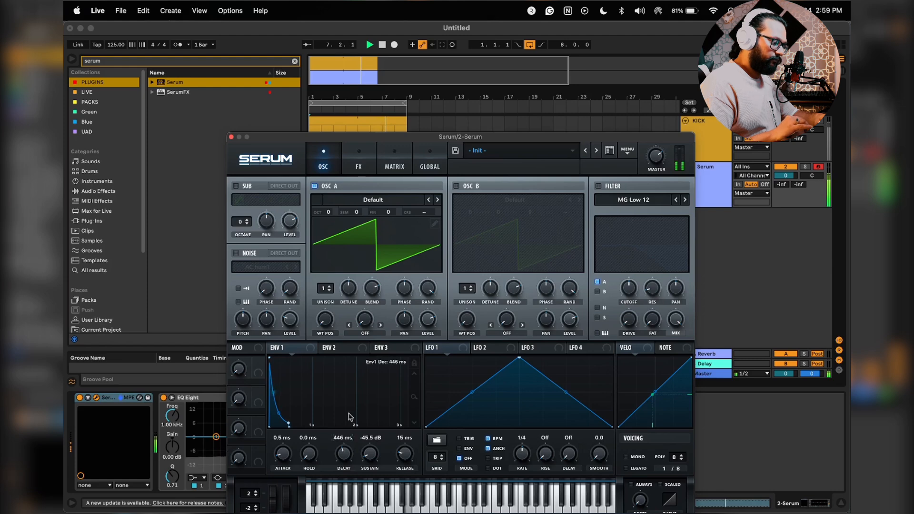
drag(352, 138, 346, 75)
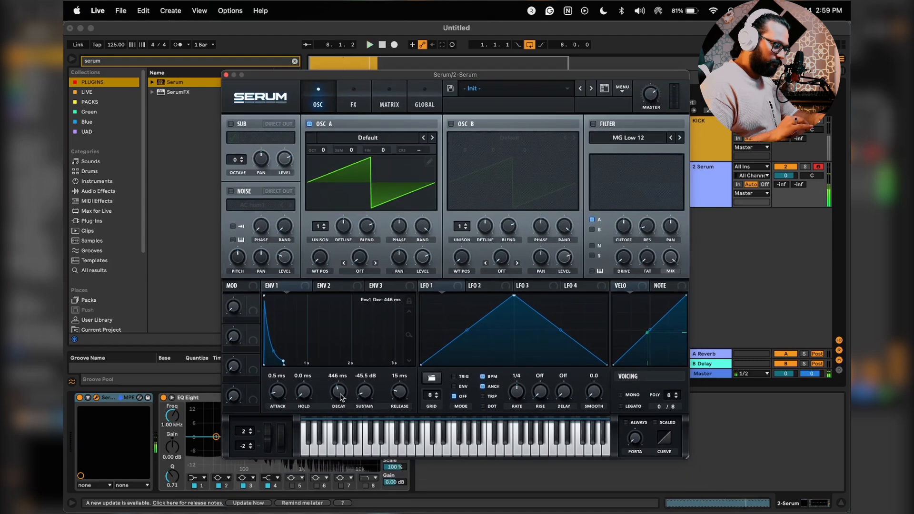
drag(351, 390, 351, 396)
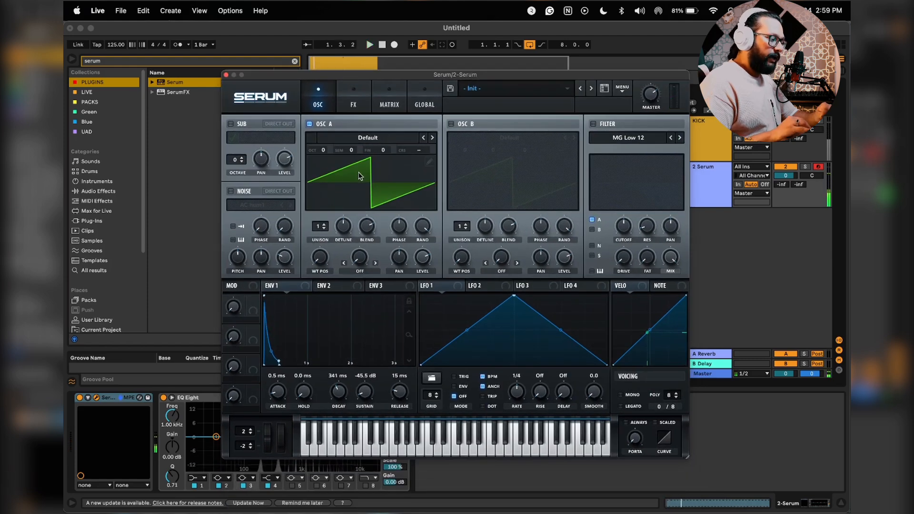
Step: Load the Jno wavetable from the Analog category into oscillator A
click(365, 138)
mouse_move(374, 151)
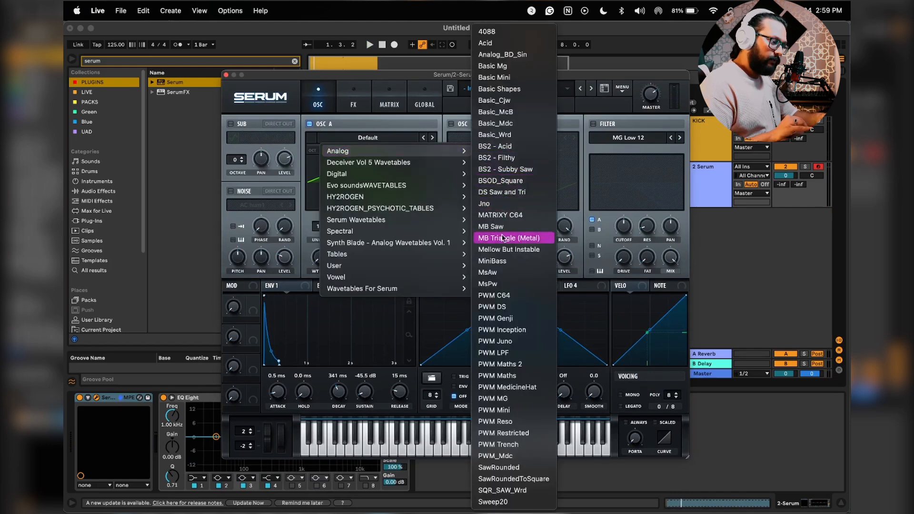
click(503, 204)
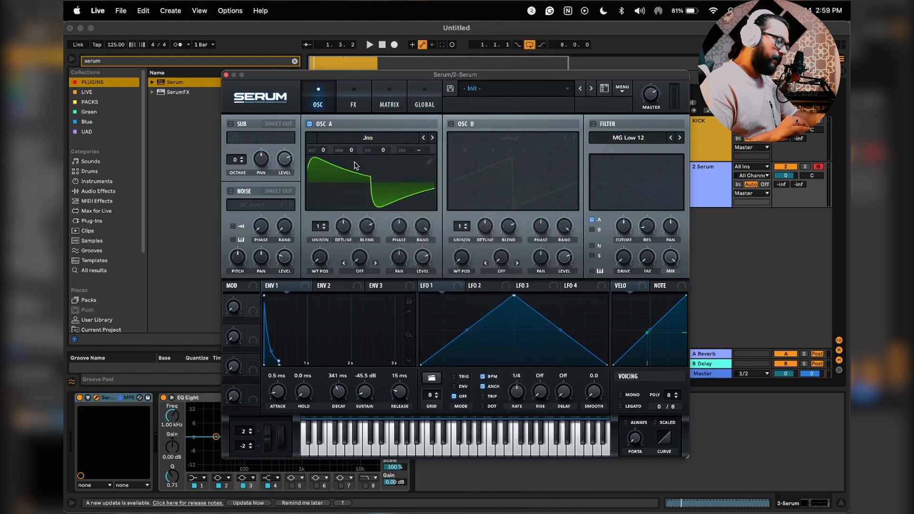
Step: Adjust oscillator A's wavetable position while the loop plays and set its octave to -2
key(space)
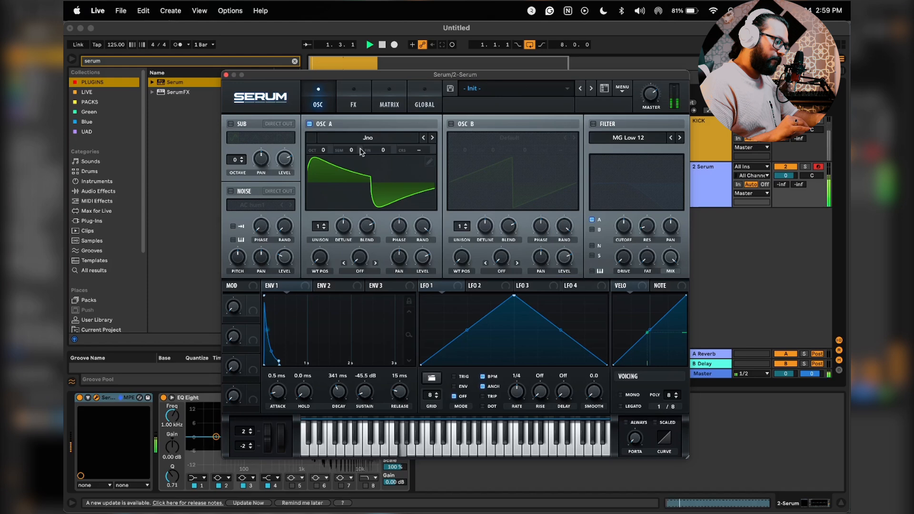
drag(313, 255, 320, 244)
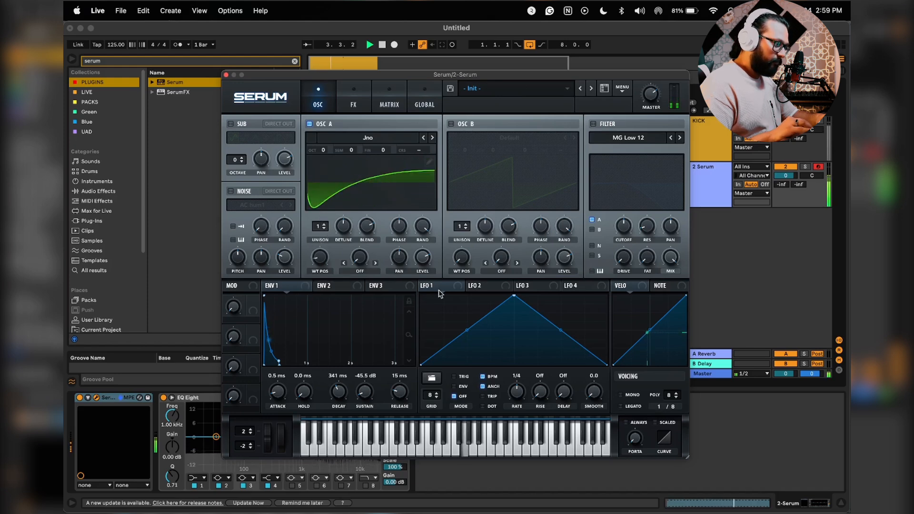
mouse_move(323, 151)
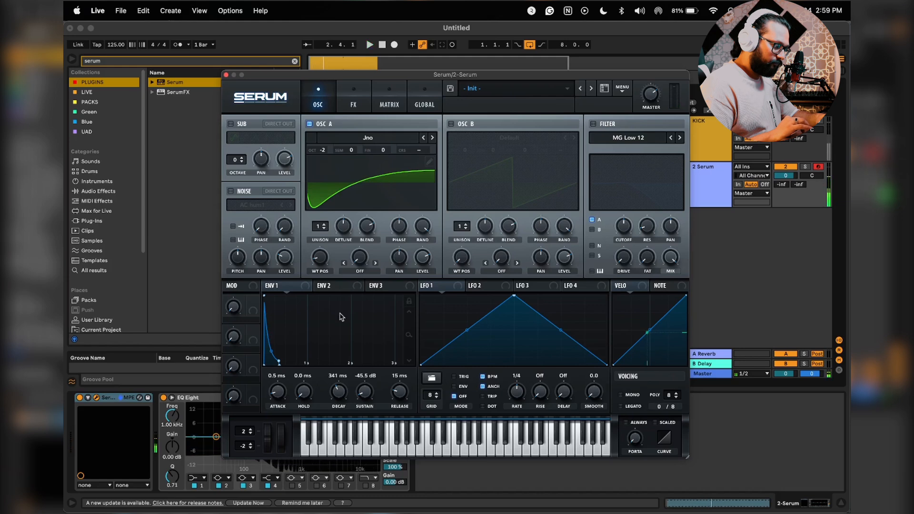
Step: Set Env 1's decay to about 406 ms and switch the voicing to mono
mouse_move(344, 393)
scroll(344, 393, up, 5)
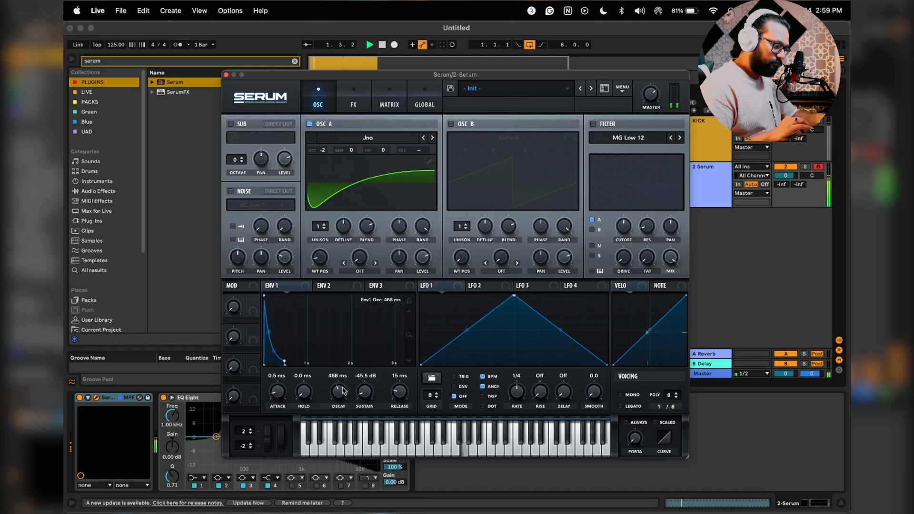
scroll(344, 391, down, 3)
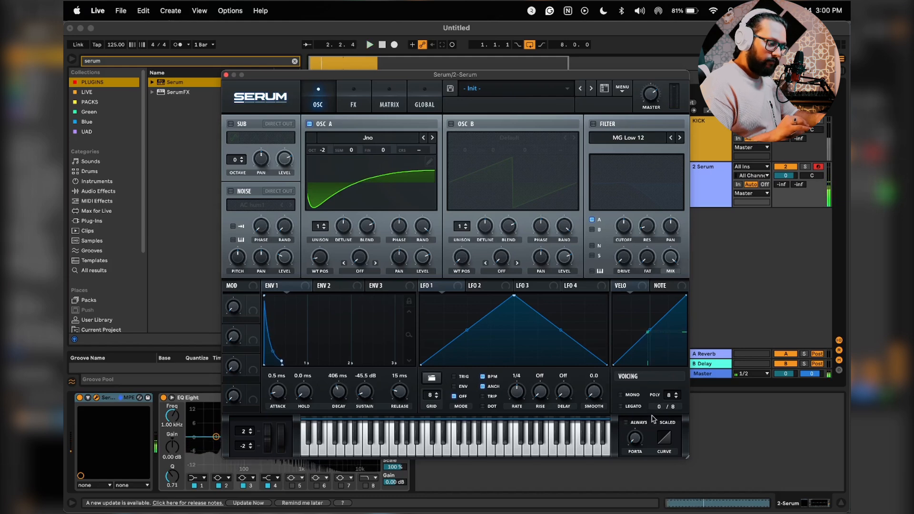
click(621, 395)
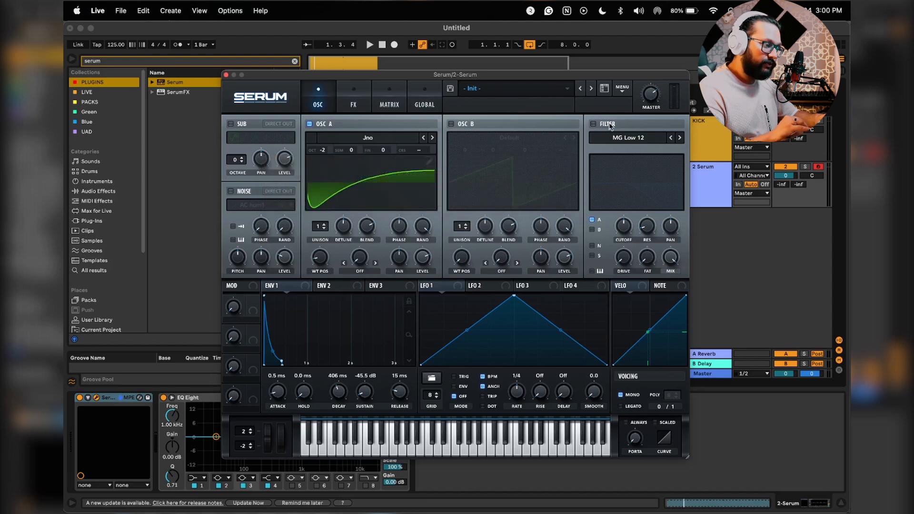
Step: Enable the filter and set its type to MG Low 24
click(594, 126)
click(680, 138)
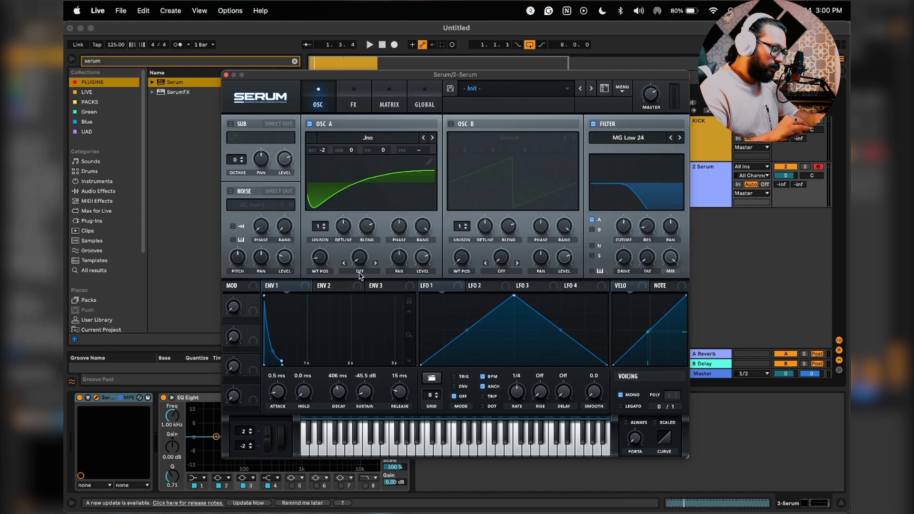
Step: Shape Env 2 as a short pluck with 0% sustain and a decay of about 494 ms
click(343, 288)
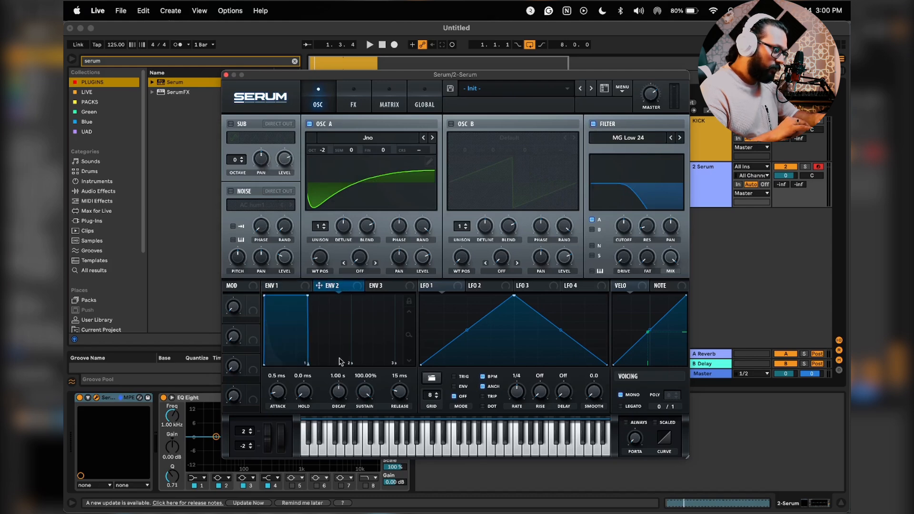
click(296, 289)
click(337, 287)
drag(307, 296, 283, 376)
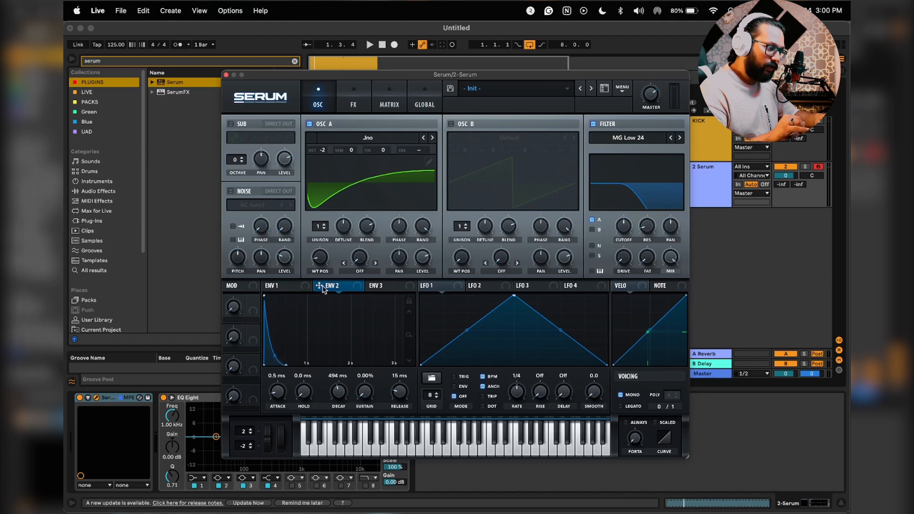
Step: Assign Env 2 to modulate the filter cutoff and review the routing in the modulation matrix
drag(322, 288, 626, 230)
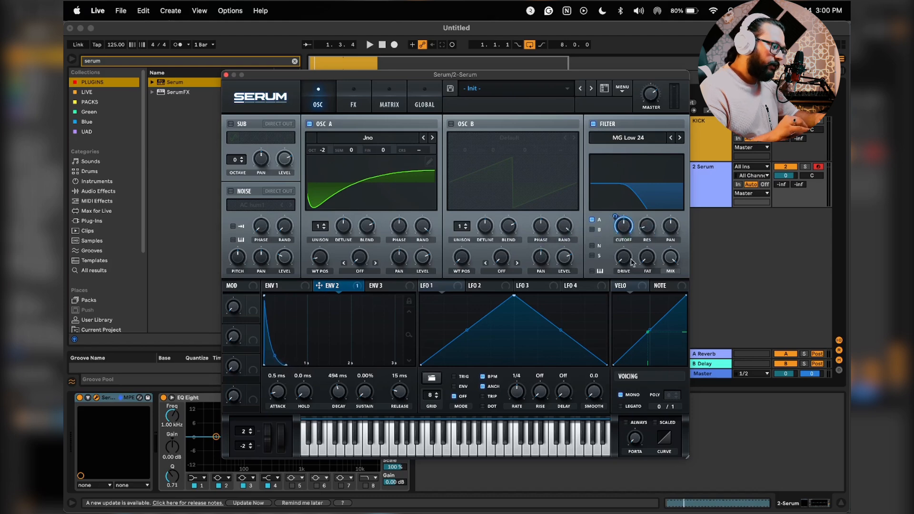
click(430, 105)
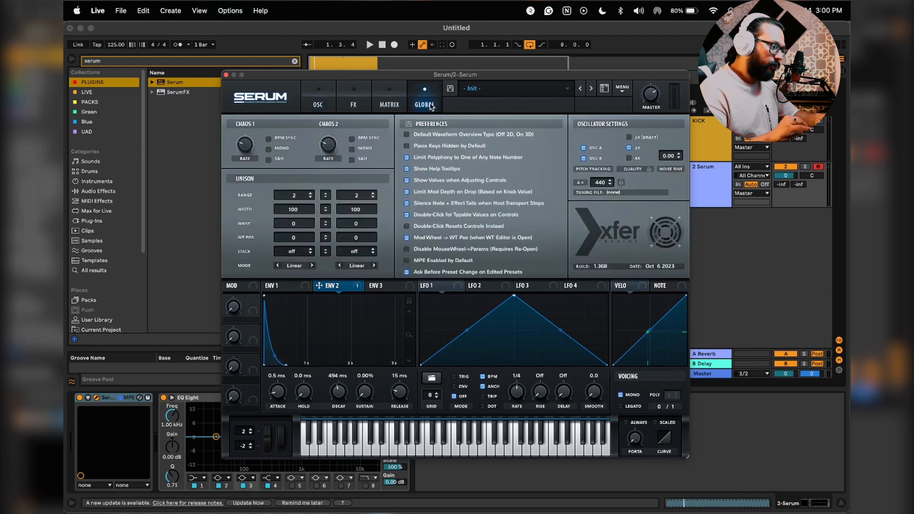
click(392, 105)
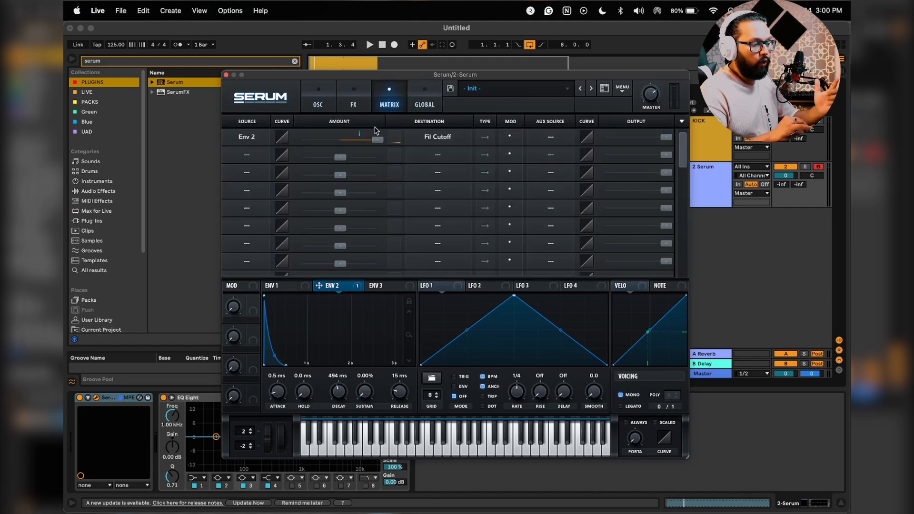
click(319, 105)
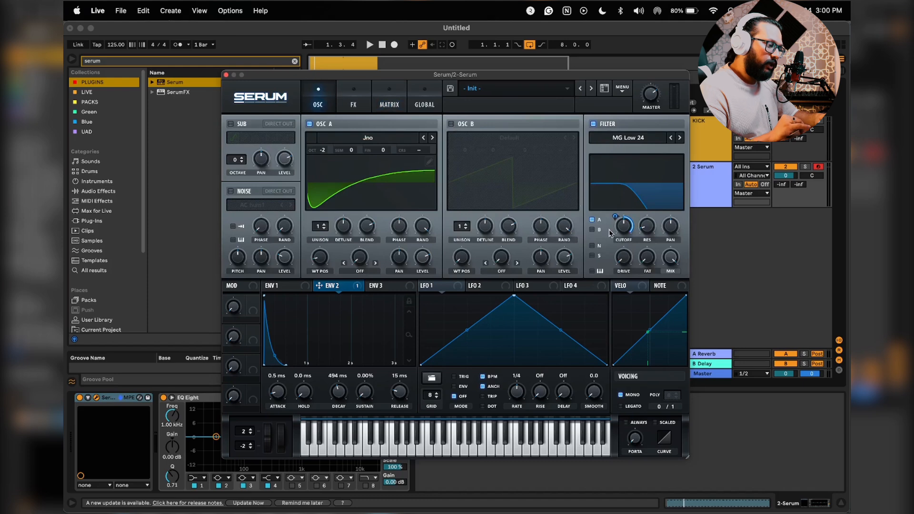
Step: Lower the filter cutoff while auditioning the loop and set Env 2's decay to about 723 ms
drag(628, 230, 610, 285)
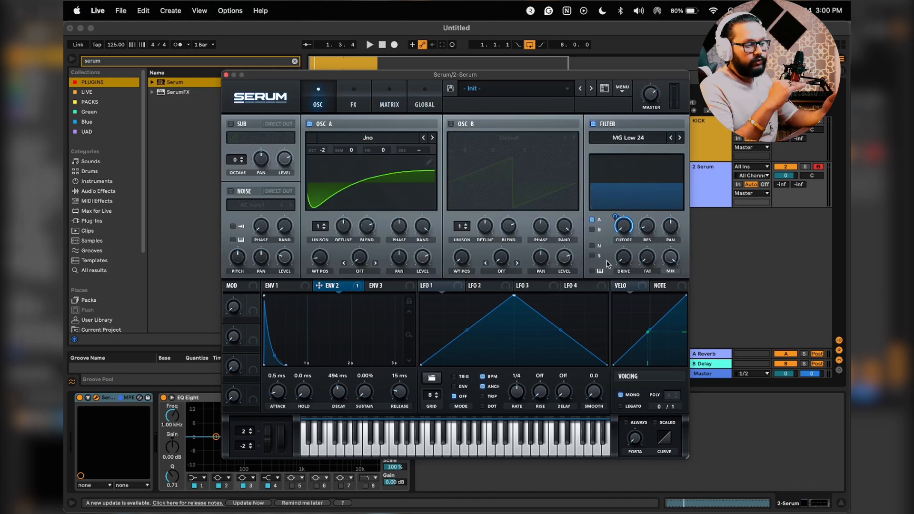
key(space)
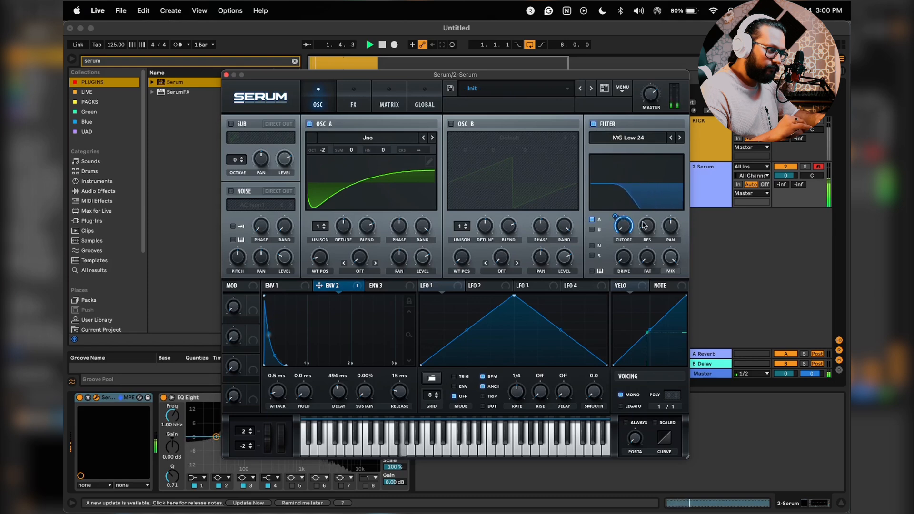
mouse_move(613, 215)
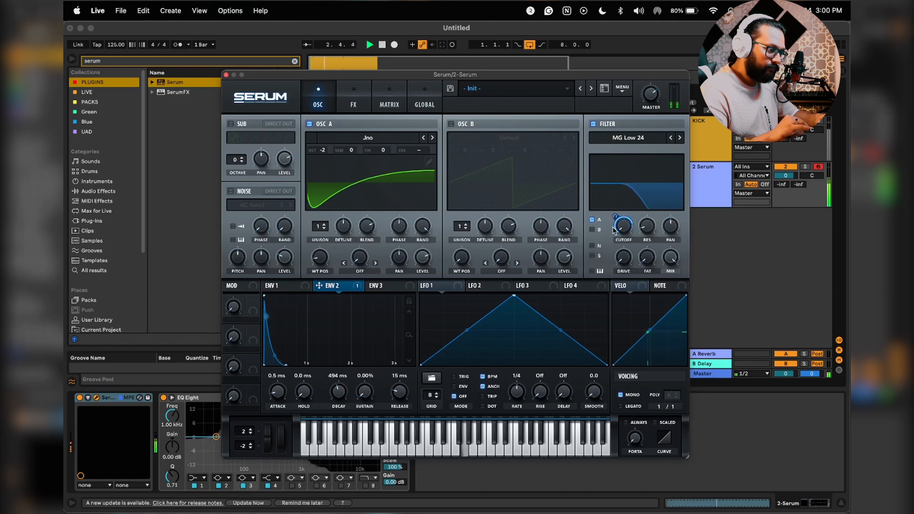
mouse_move(625, 227)
mouse_down()
mouse_move(625, 213)
mouse_move(615, 233)
mouse_up()
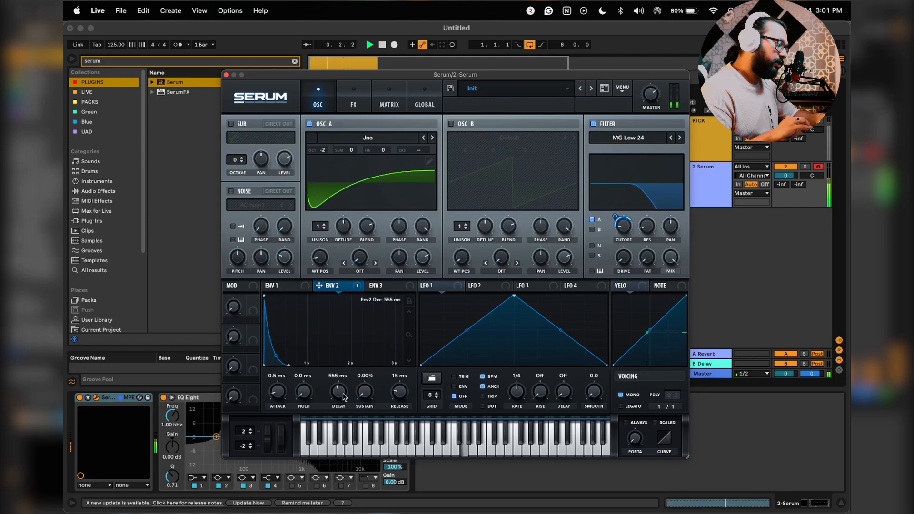
mouse_move(344, 398)
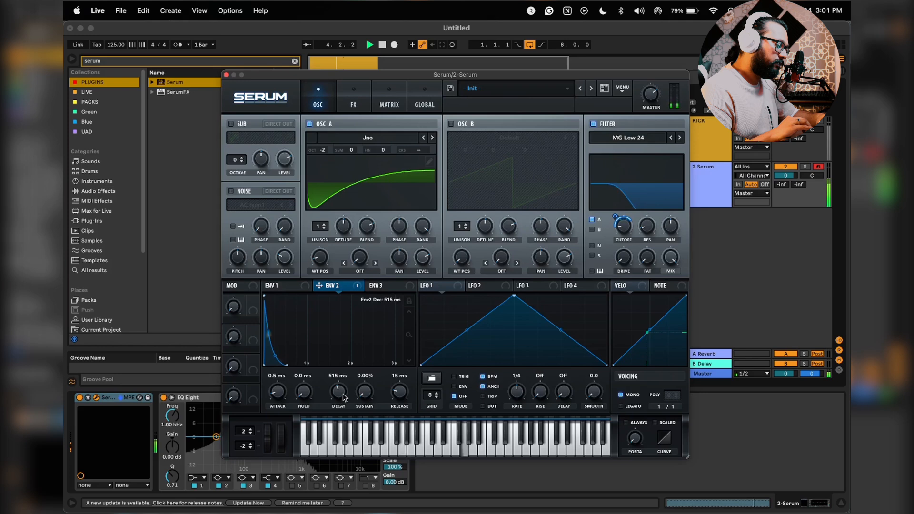
drag(343, 395, 344, 393)
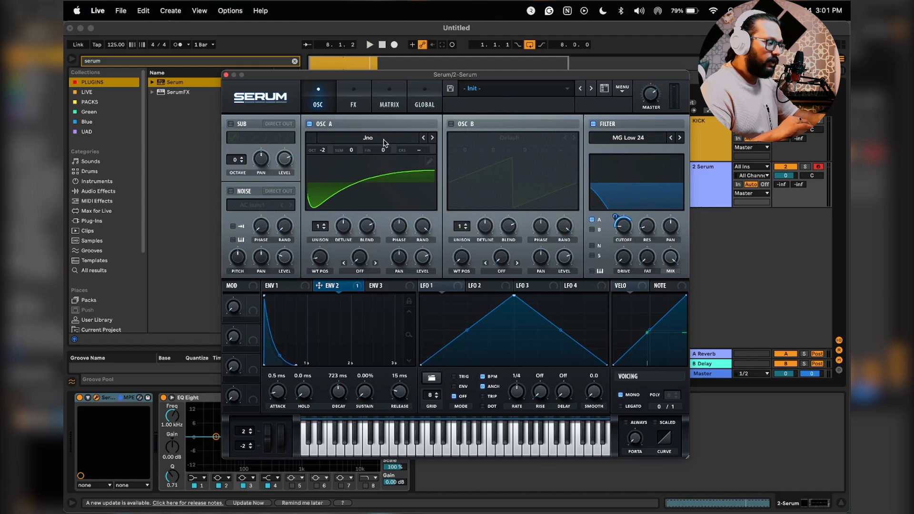
Step: Enable oscillator B with its Default wavetable and set its unison to 2 voices
click(452, 124)
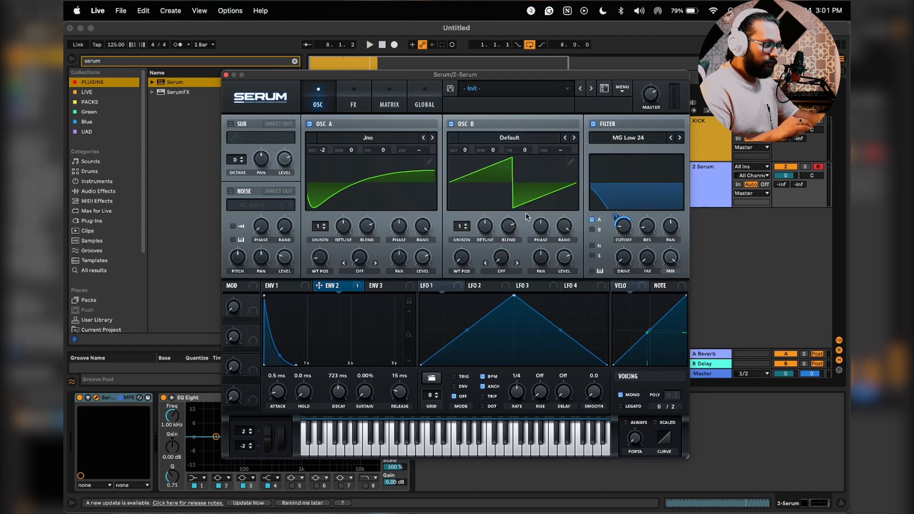
click(466, 226)
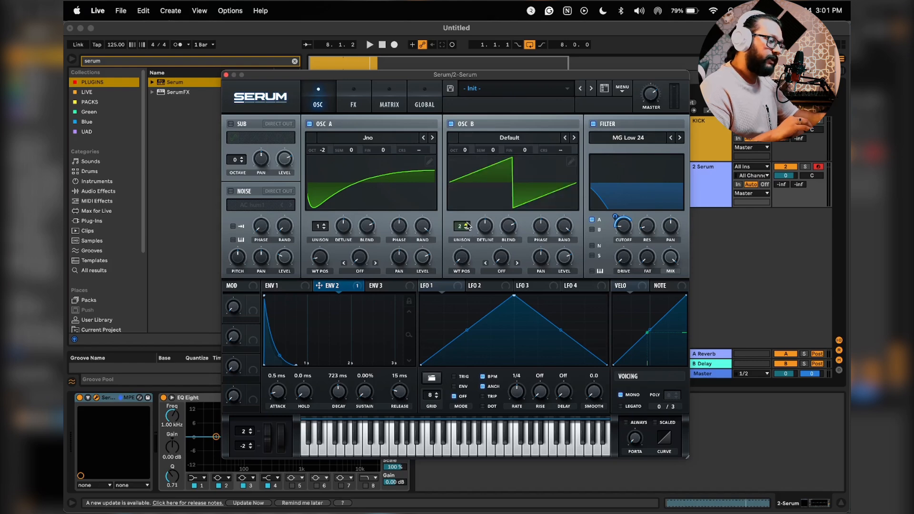
click(466, 228)
click(467, 228)
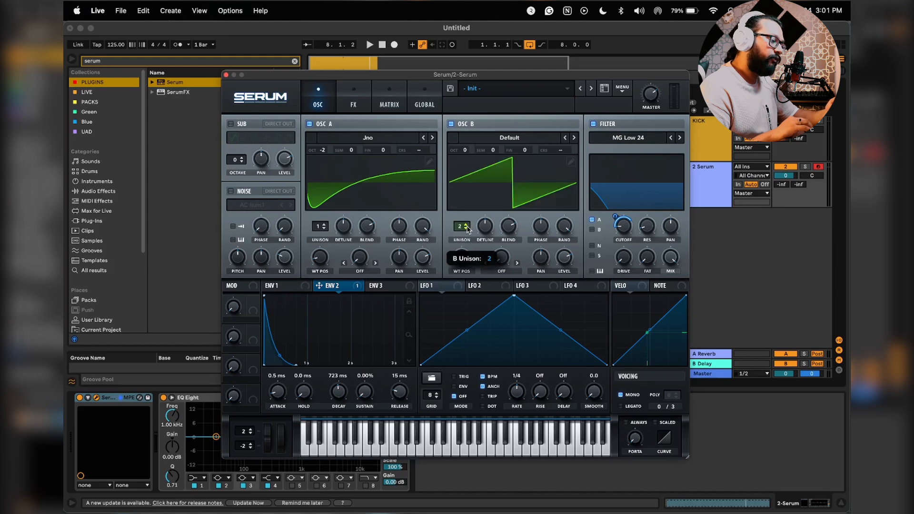
Step: Route oscillator B through the filter and set its octave to -2 while auditioning the loop
click(467, 228)
click(467, 226)
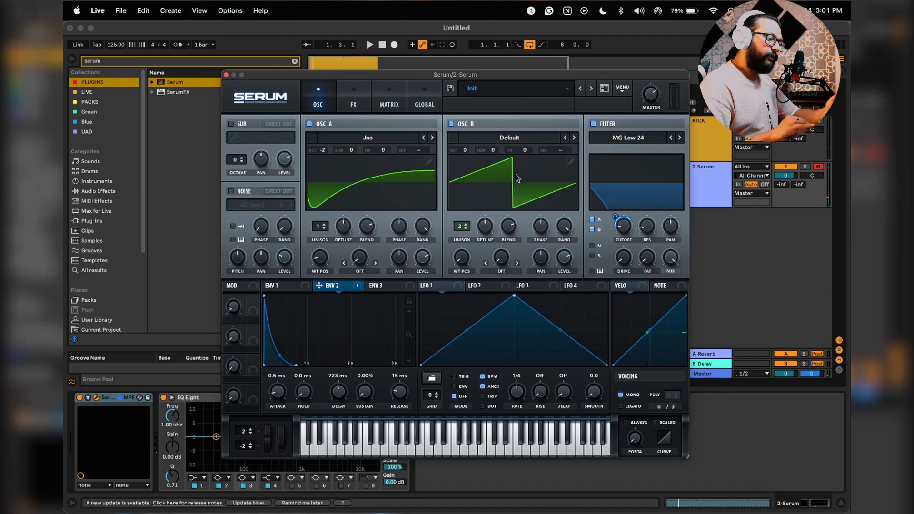
key(space)
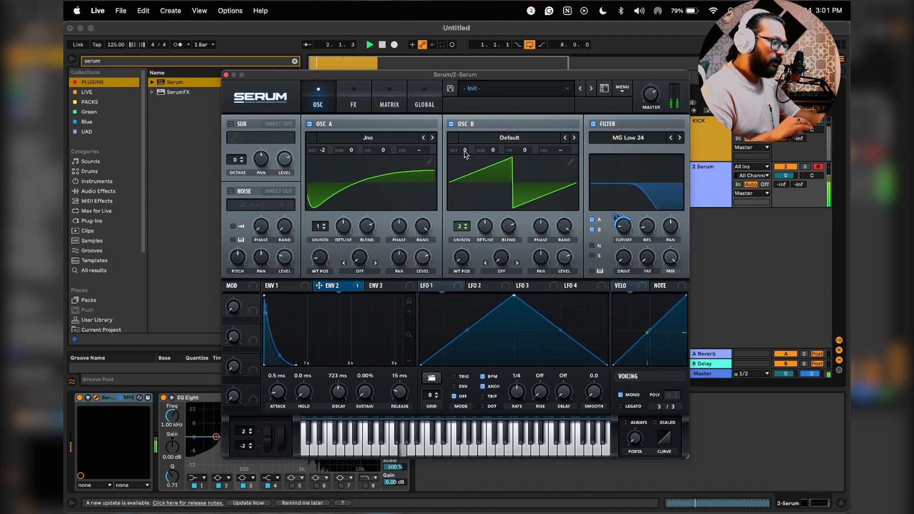
drag(465, 150, 466, 185)
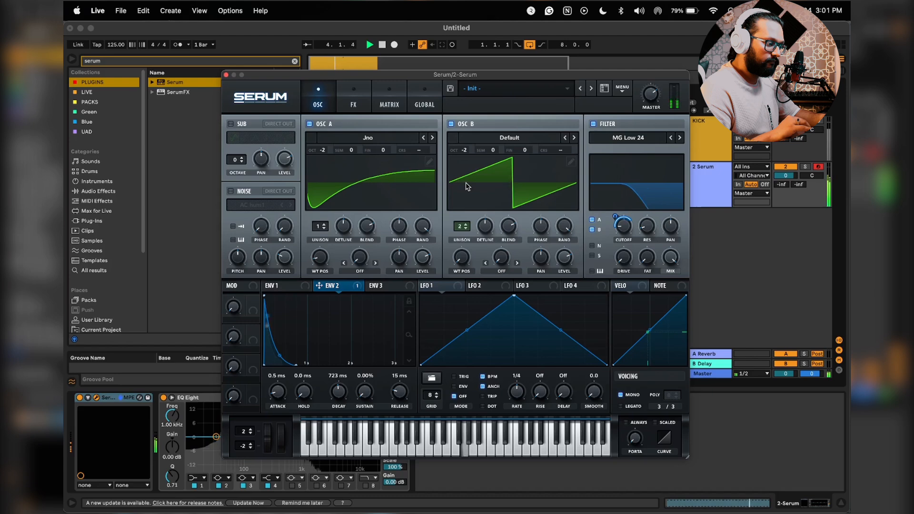
key(space)
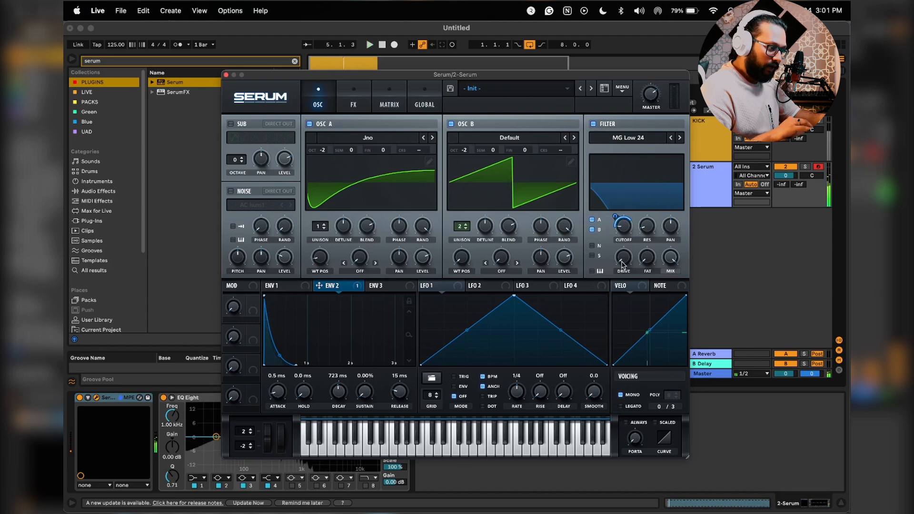
Step: Raise the filter drive while auditioning the loop
drag(621, 258, 621, 235)
key(space)
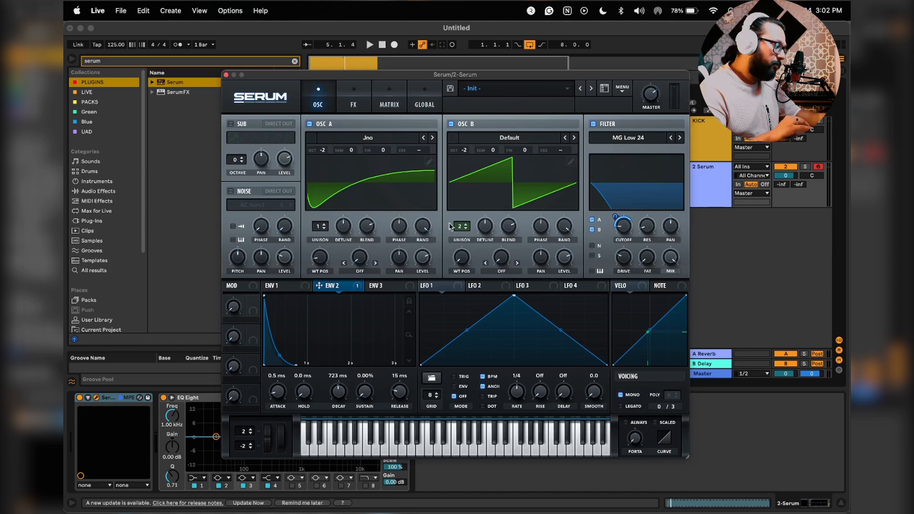
Step: Enable the noise oscillator with the BrightWhite sample and adjust its Env 2-modulated level during playback
click(231, 192)
click(252, 205)
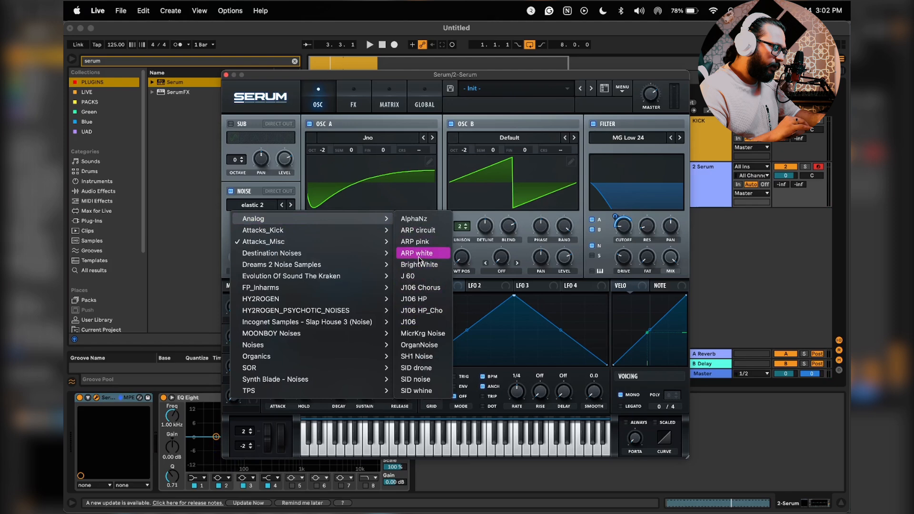
click(419, 264)
key(space)
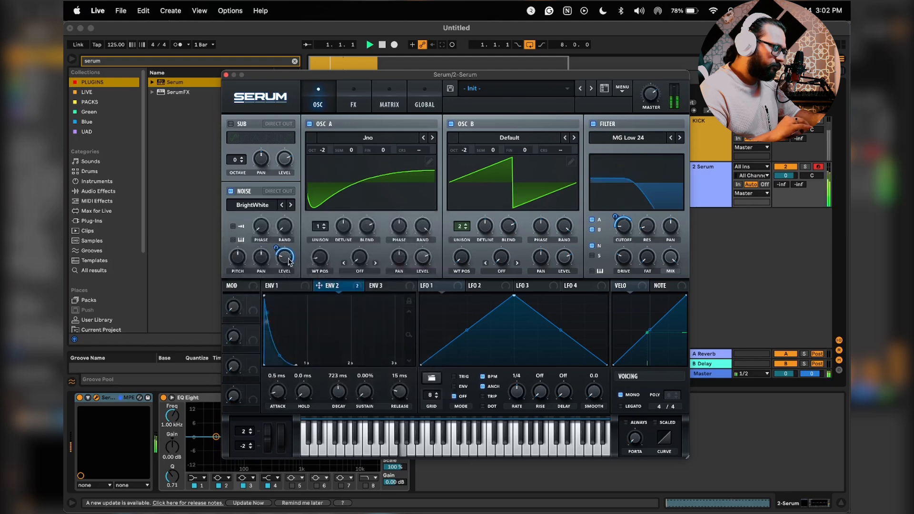
mouse_move(285, 255)
mouse_down()
mouse_move(285, 273)
mouse_move(281, 257)
mouse_up()
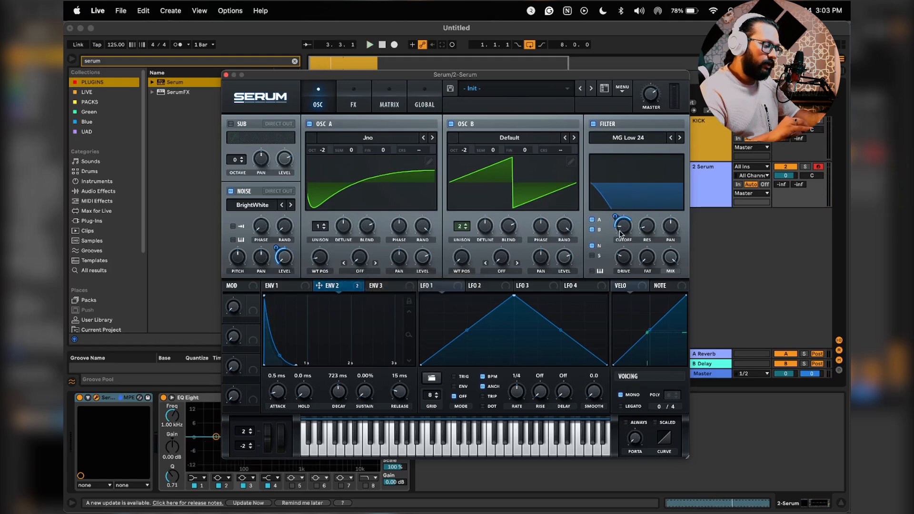
Step: Sweep the filter cutoff upward while auditioning the loop and bring it down to its lowest setting
mouse_move(625, 232)
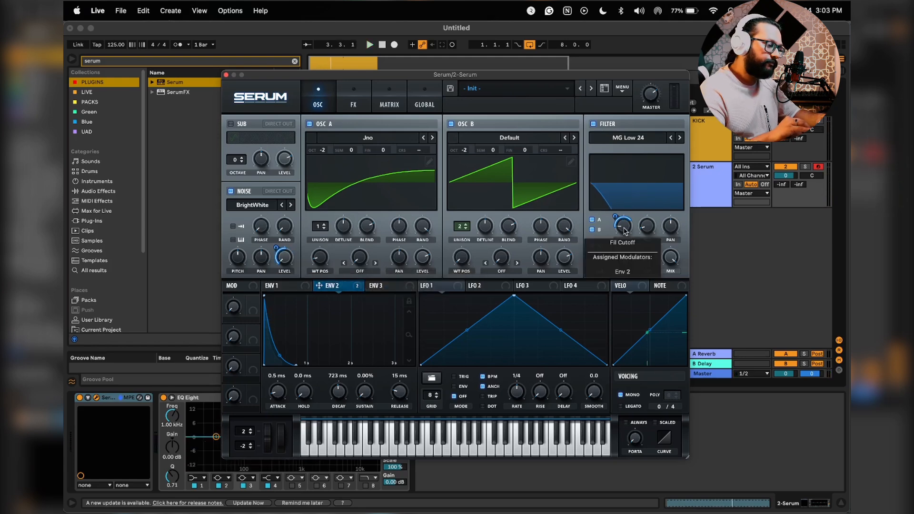
key(space)
drag(624, 228, 623, 212)
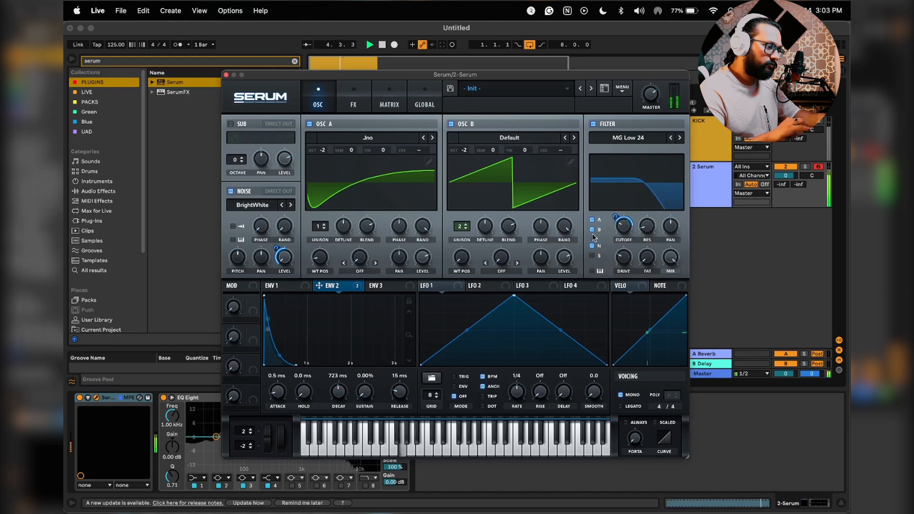
mouse_move(625, 233)
drag(626, 233, 625, 262)
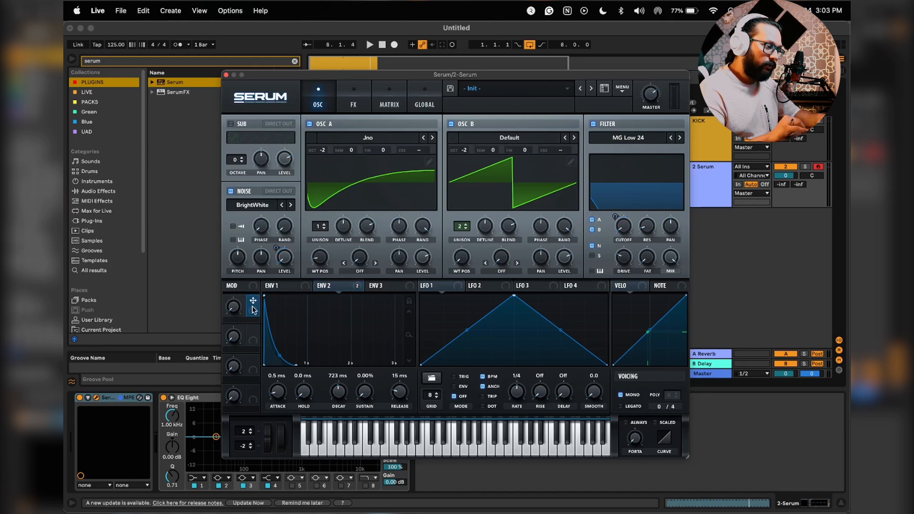
Step: Assign Macro 1 to modulate the filter cutoff, the noise level and the filter resonance
drag(254, 310, 612, 248)
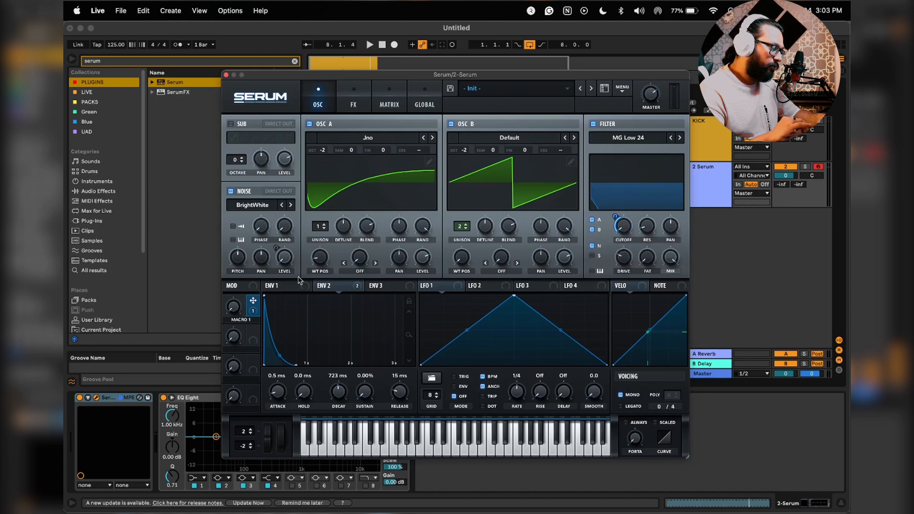
drag(252, 314, 284, 257)
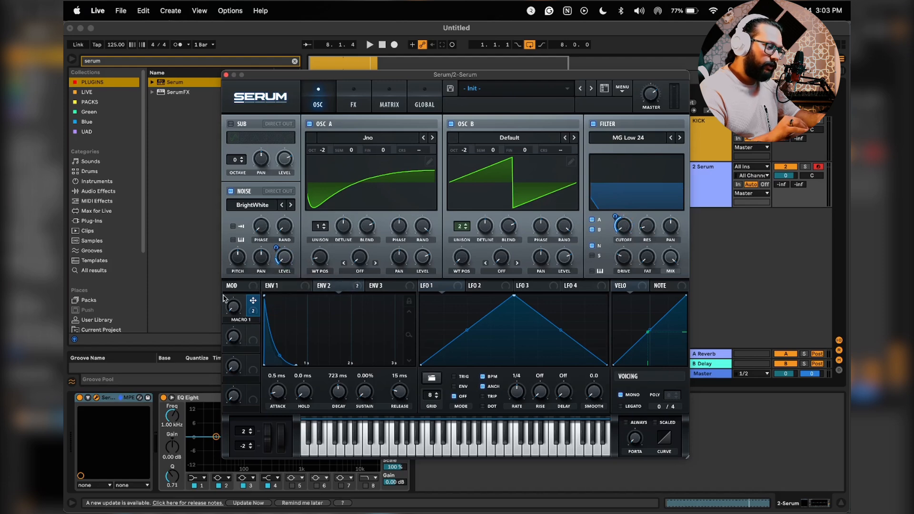
drag(254, 304, 641, 215)
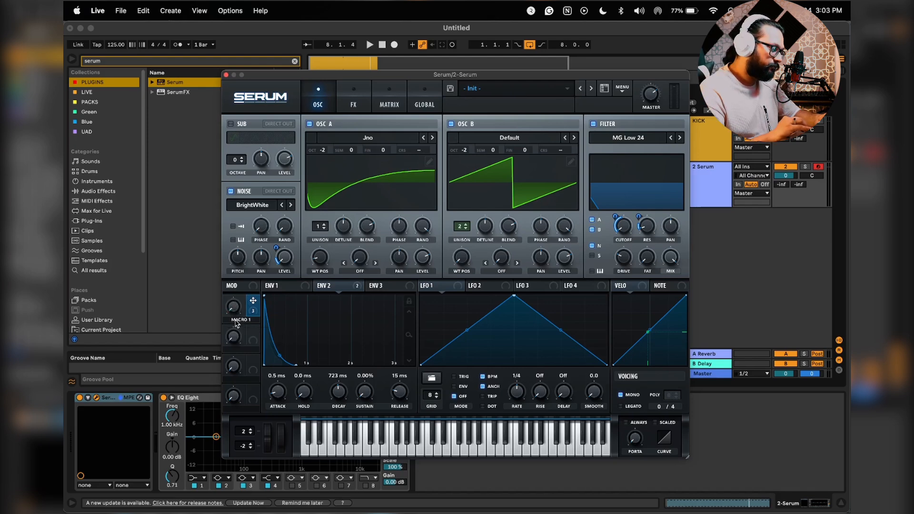
Step: Audition the loop while sweeping Macro 1 up and back down to its minimum
key(space)
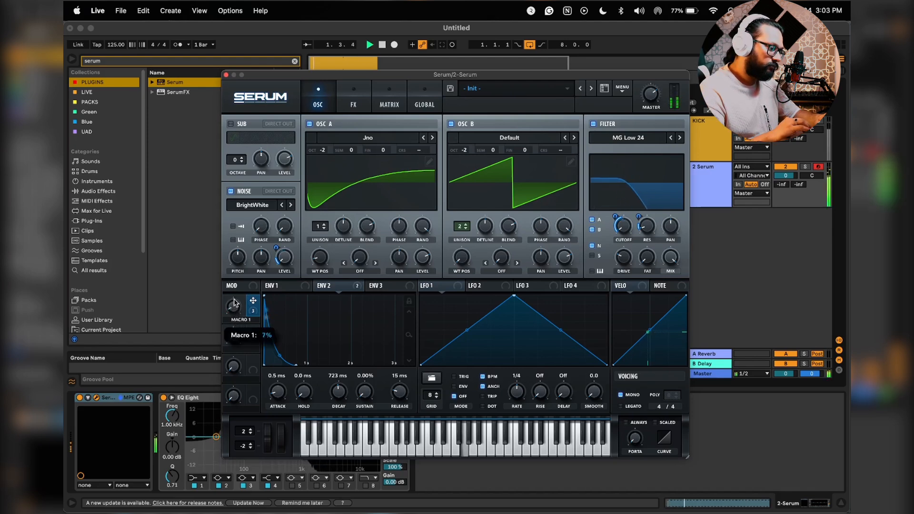
drag(233, 303, 235, 270)
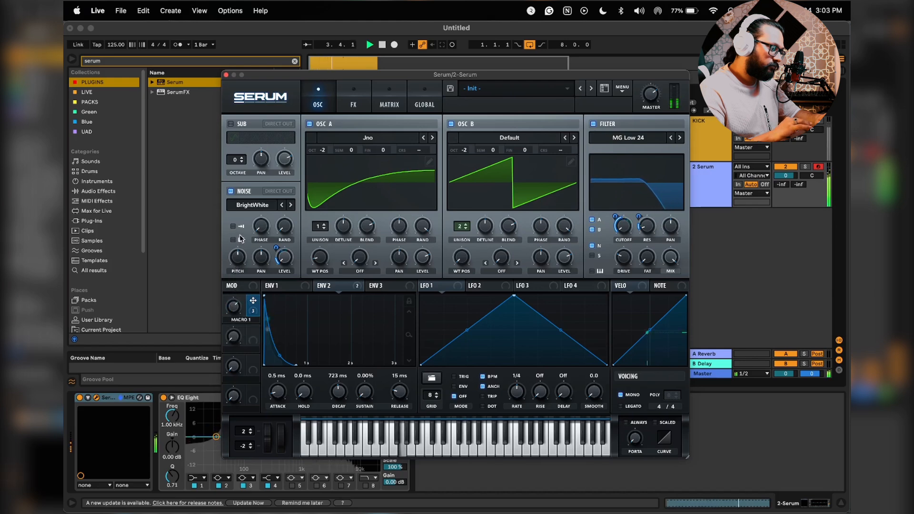
drag(234, 307, 239, 384)
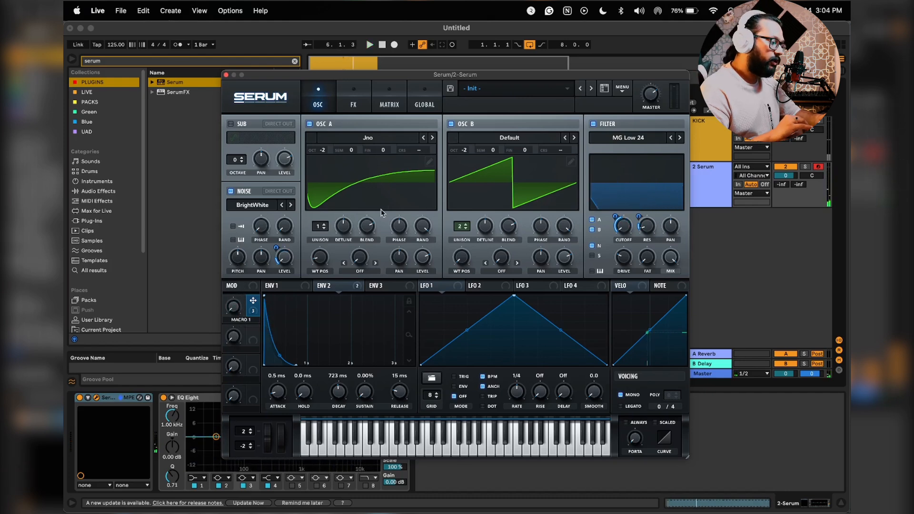
Step: Add a distortion effect in Tape Sat. mode and adjust its drive while auditioning the loop
click(358, 100)
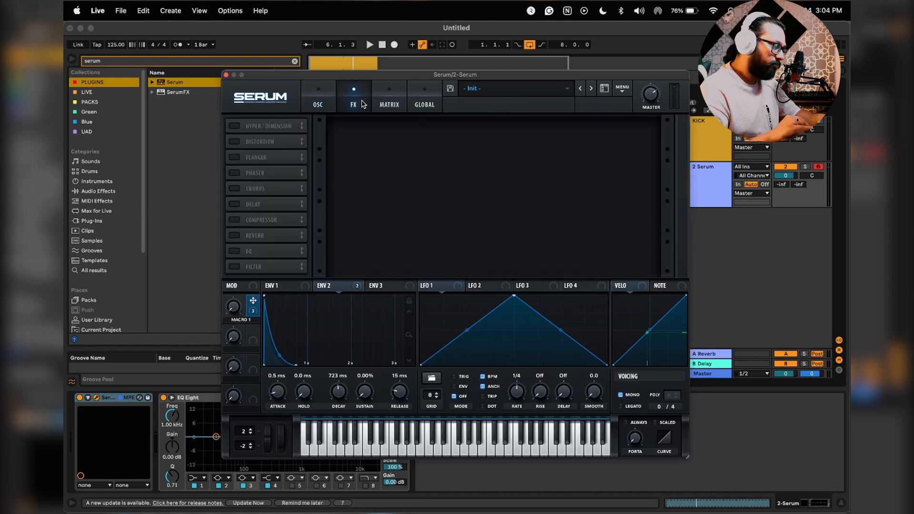
click(236, 142)
click(409, 132)
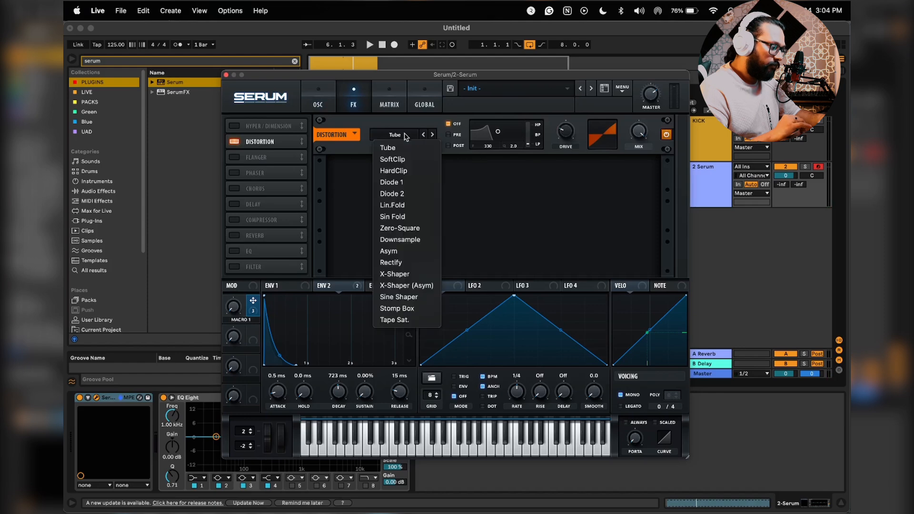
click(398, 320)
key(space)
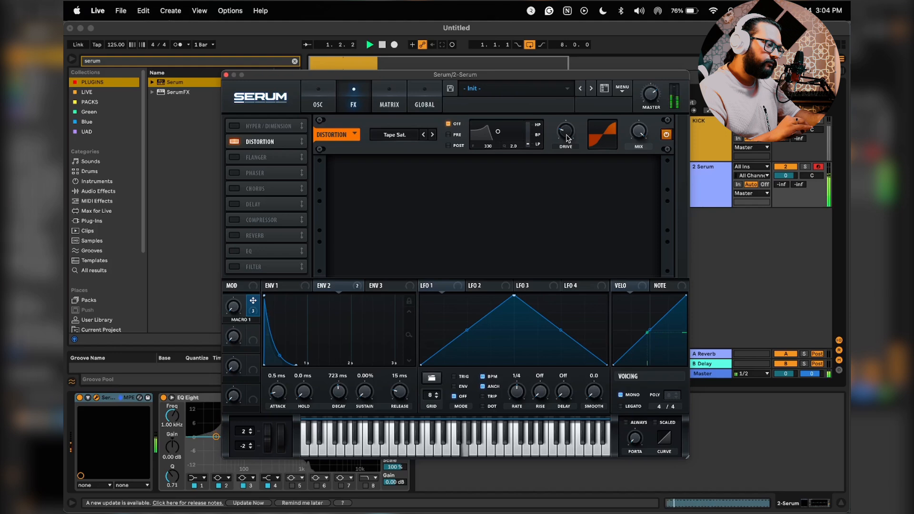
mouse_move(566, 138)
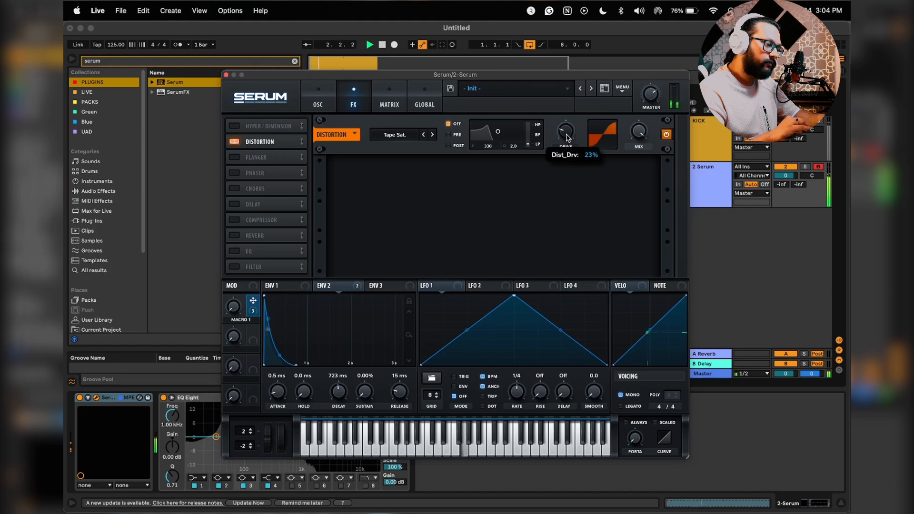
drag(567, 136, 573, 115)
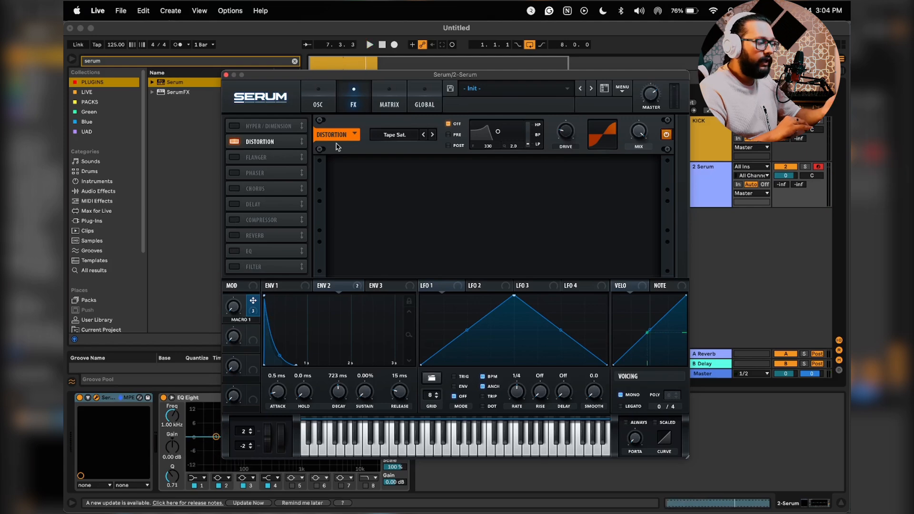
Step: Add a chorus effect and reduce its mix to a low amount while auditioning the loop
click(235, 188)
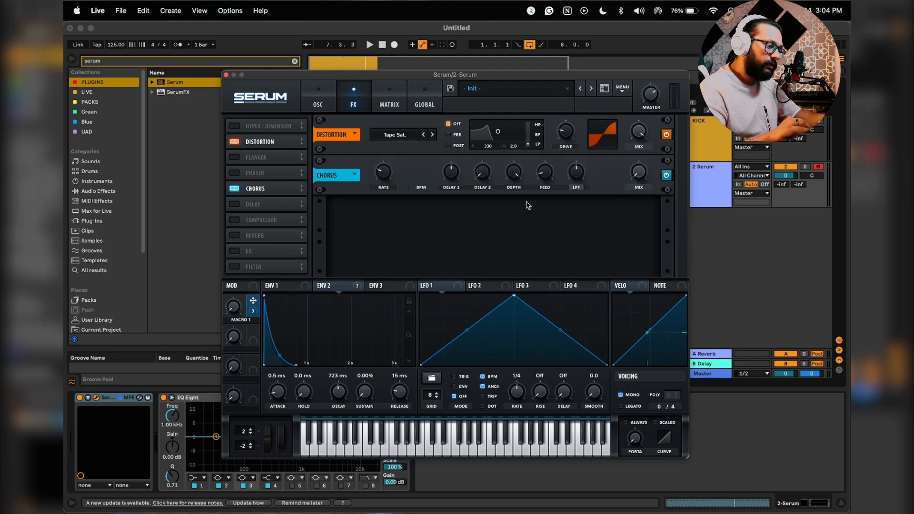
mouse_move(639, 170)
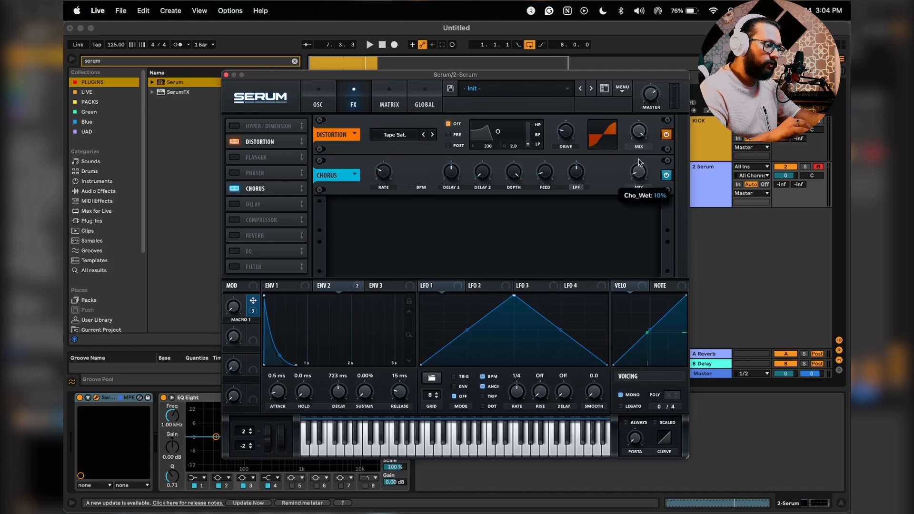
key(space)
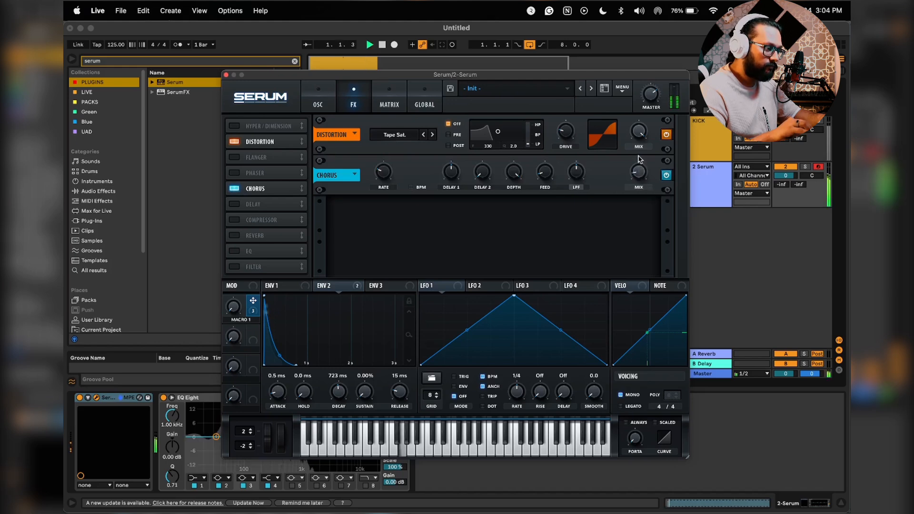
mouse_move(641, 172)
mouse_down()
mouse_move(645, 147)
mouse_move(641, 185)
mouse_up()
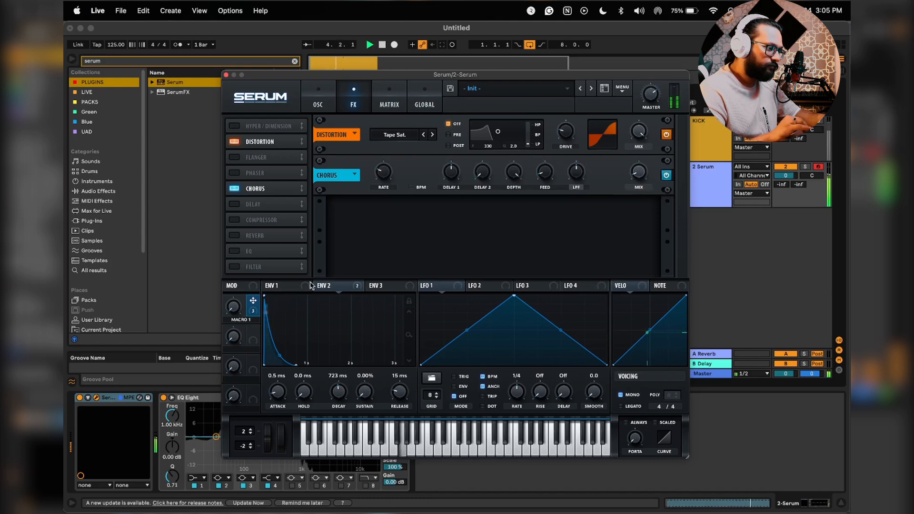
Step: Assign Env 1 to modulate the chorus mix and set the modulation amount to 5
click(297, 289)
drag(281, 290, 626, 208)
mouse_move(639, 173)
mouse_down()
mouse_move(643, 226)
mouse_move(632, 163)
mouse_up()
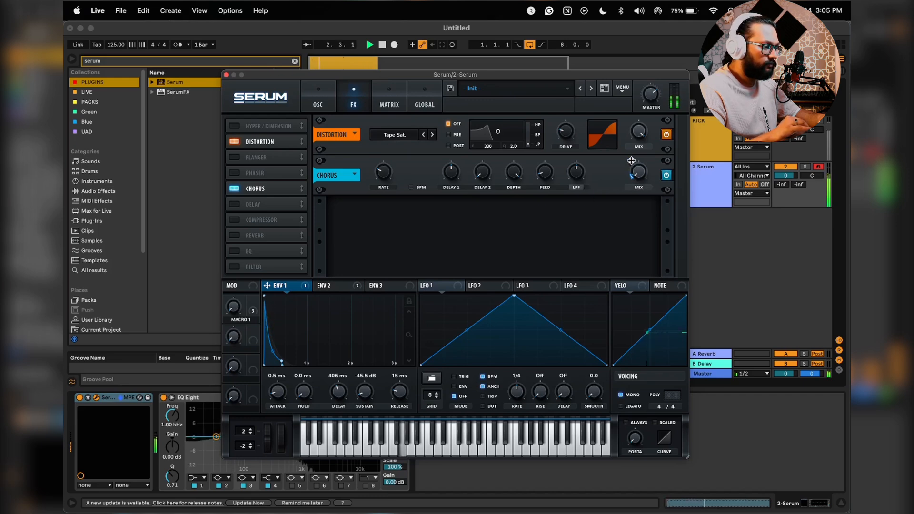
mouse_move(629, 163)
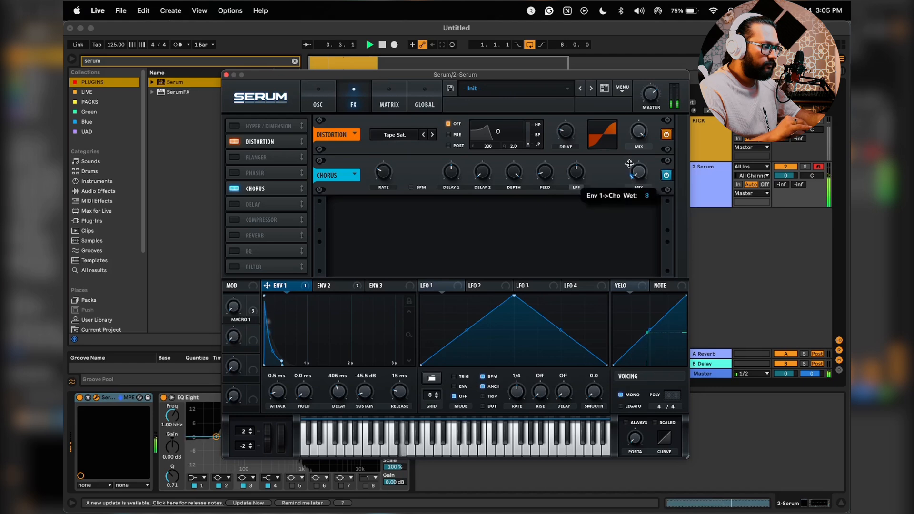
drag(630, 164, 630, 165)
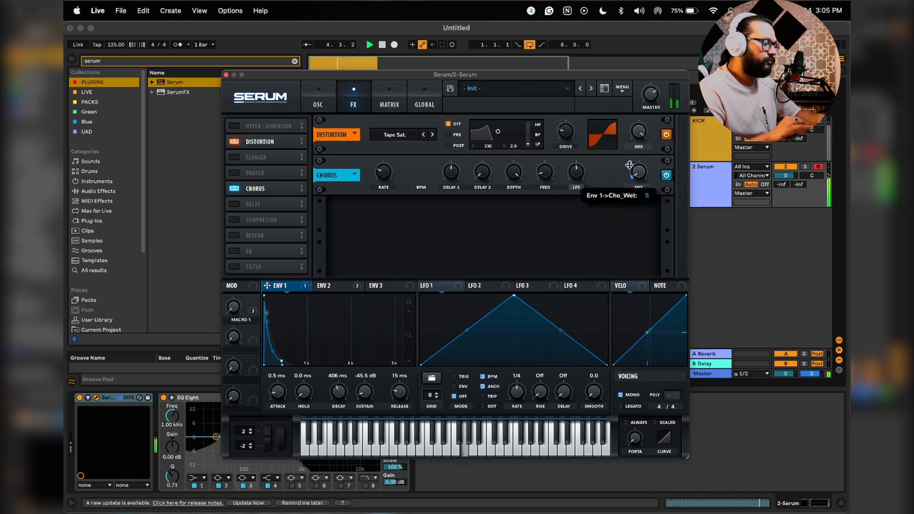
key(space)
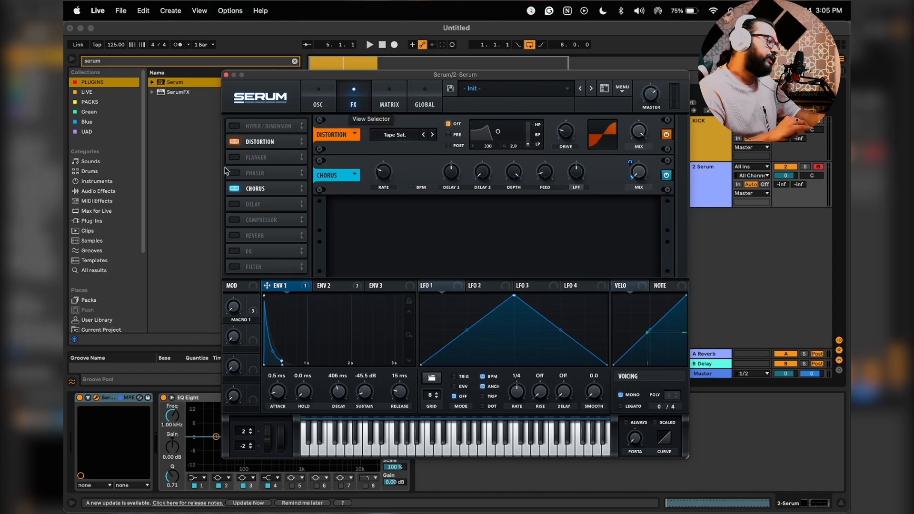
Step: Add a delay effect and shape its filter to a frequency of about 2822 with a Q of 0.8
click(235, 205)
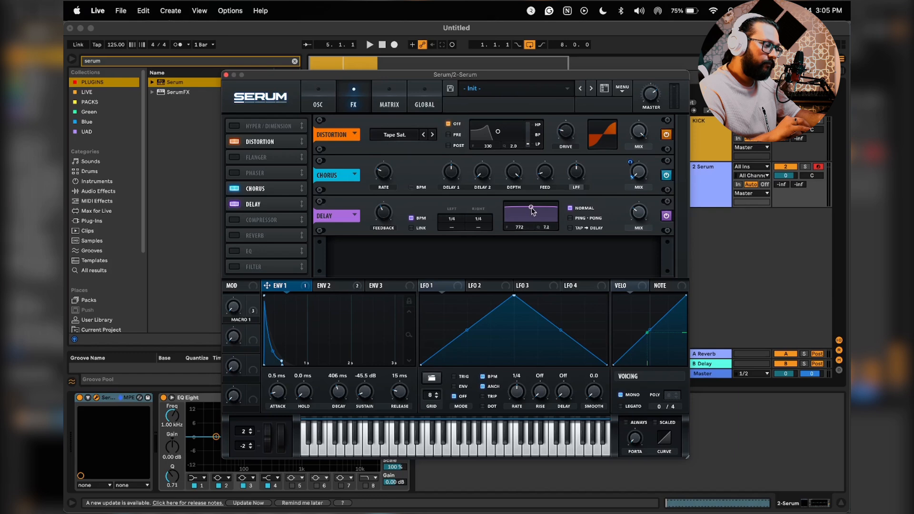
drag(531, 208, 536, 223)
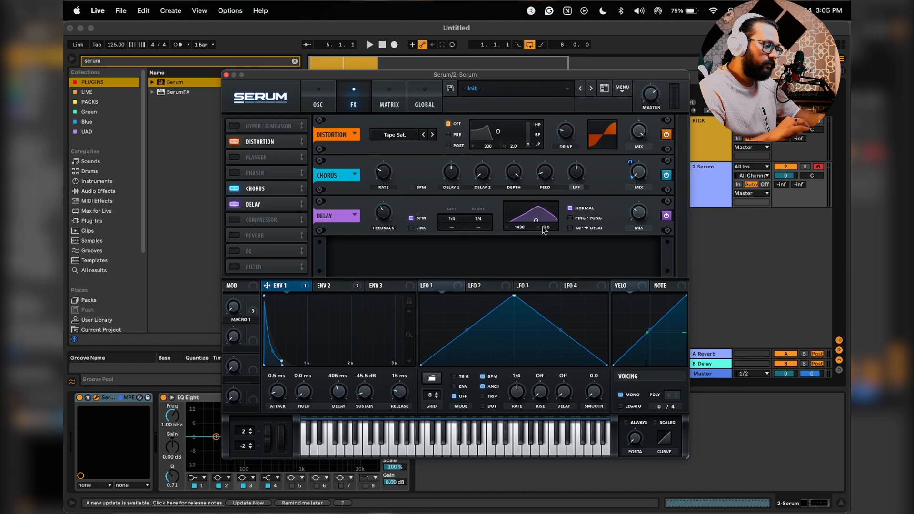
drag(537, 224, 537, 224)
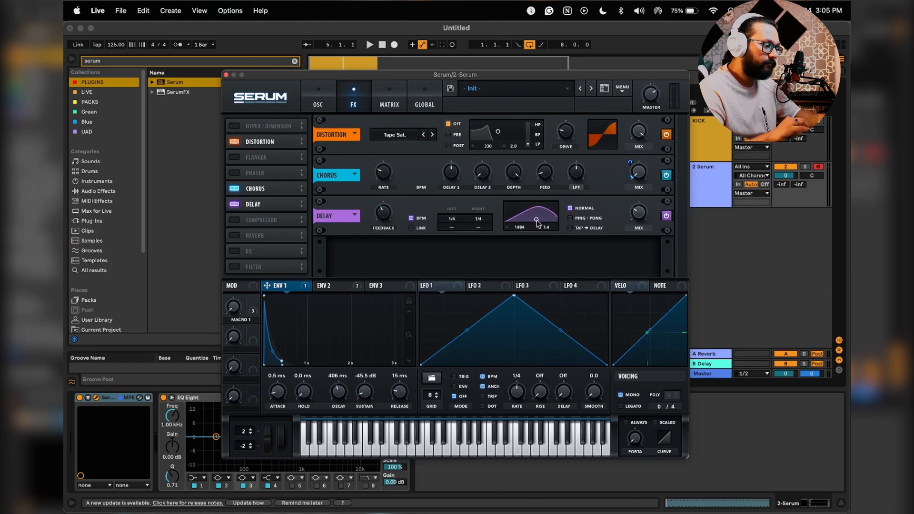
key(space)
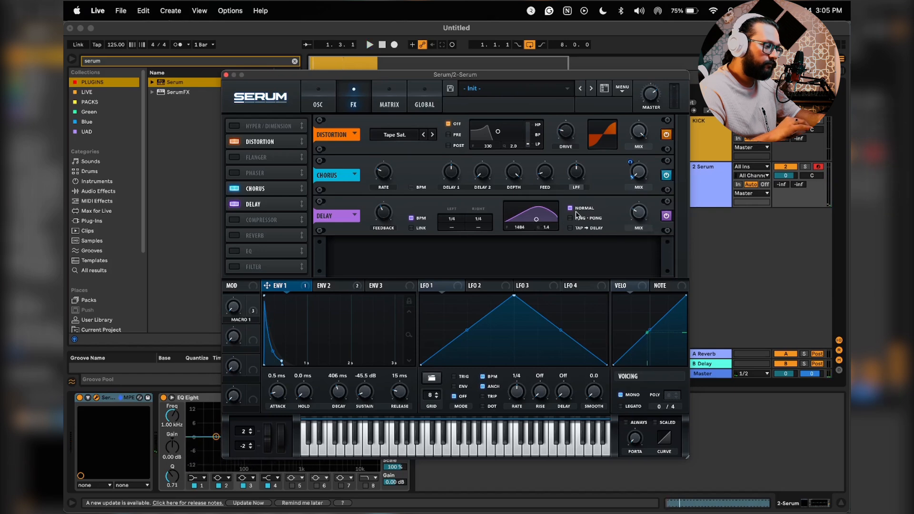
drag(537, 222, 542, 224)
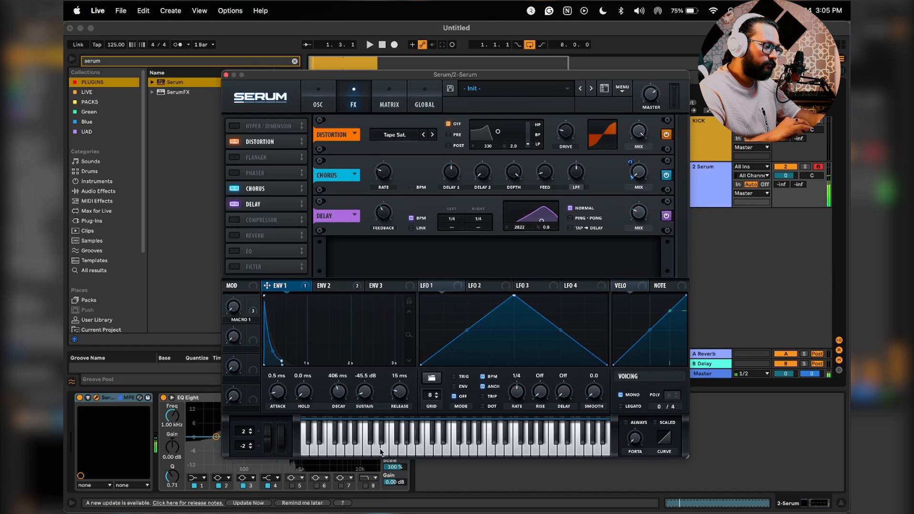
Step: Reshape the delay's filter to a frequency of 978 with a Q of 1.1
drag(541, 223, 539, 224)
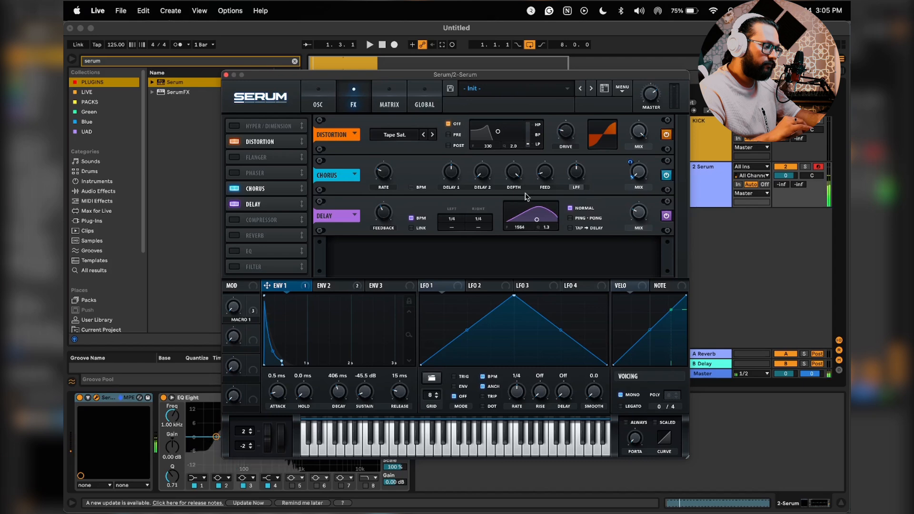
drag(538, 220, 534, 221)
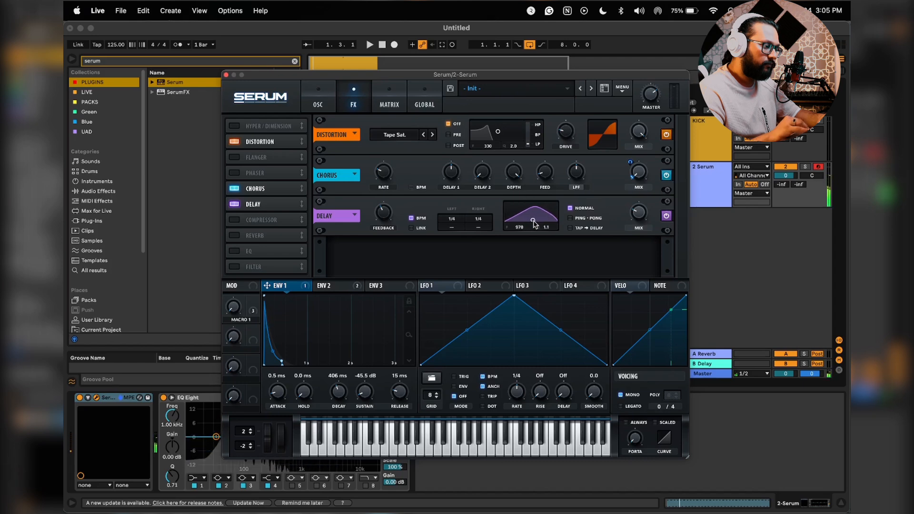
mouse_move(645, 219)
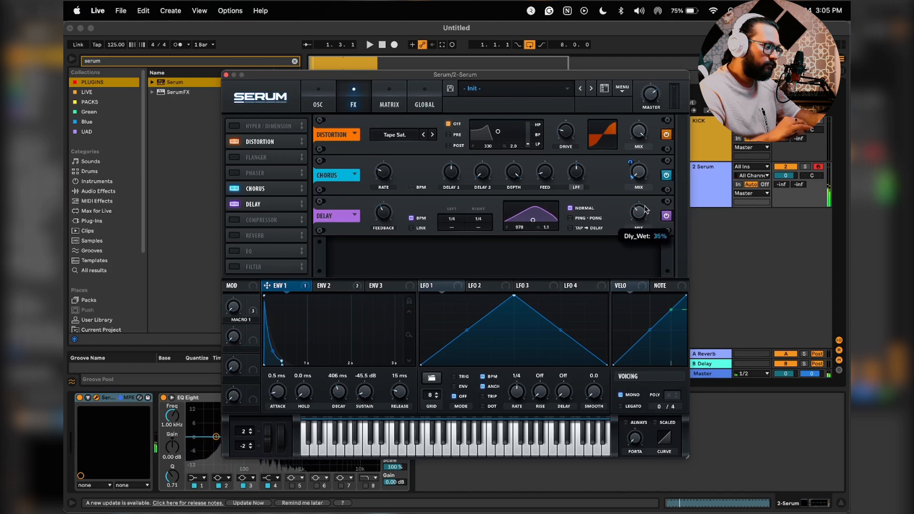
Step: Audition the loop while adjusting Macro 1, and close the Serum window
key(space)
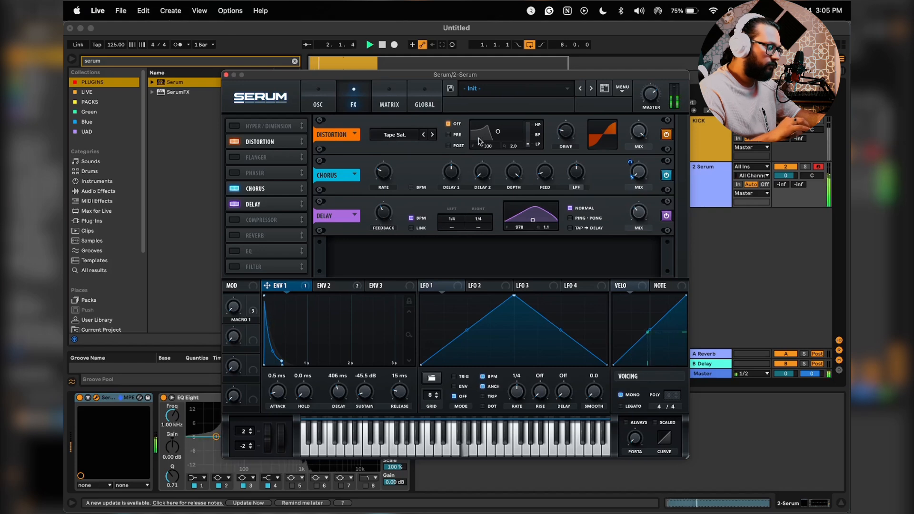
mouse_move(240, 304)
drag(239, 304, 246, 335)
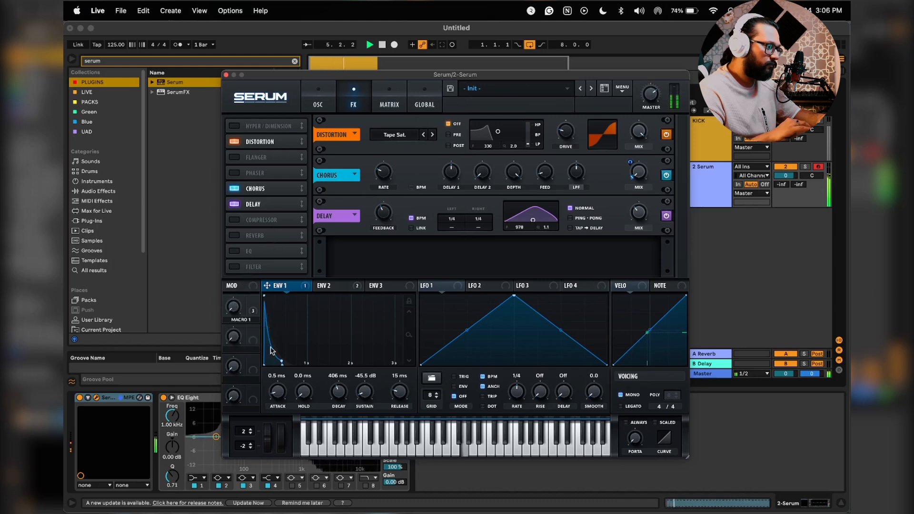
click(227, 75)
key(space)
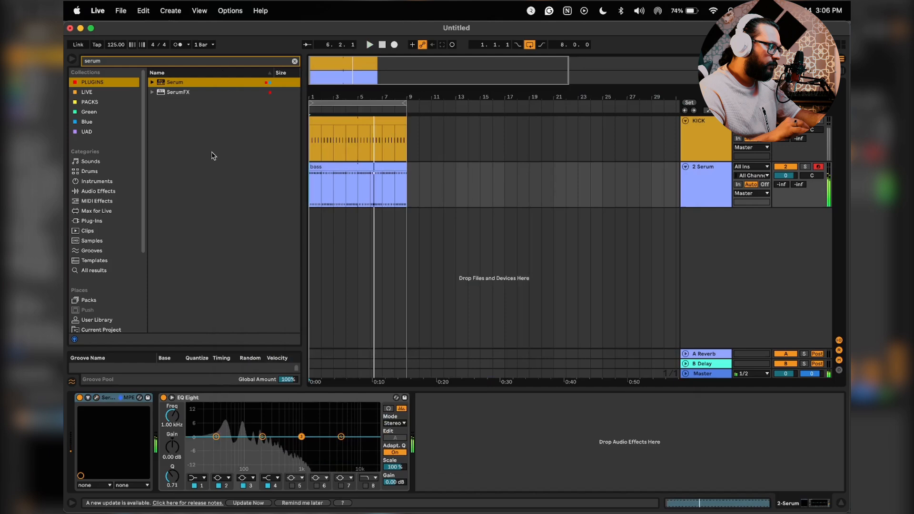
Step: Clear the browser search and insert the Black Box Analog Design HG-2MS plug-in after Serum on the bass track
click(296, 62)
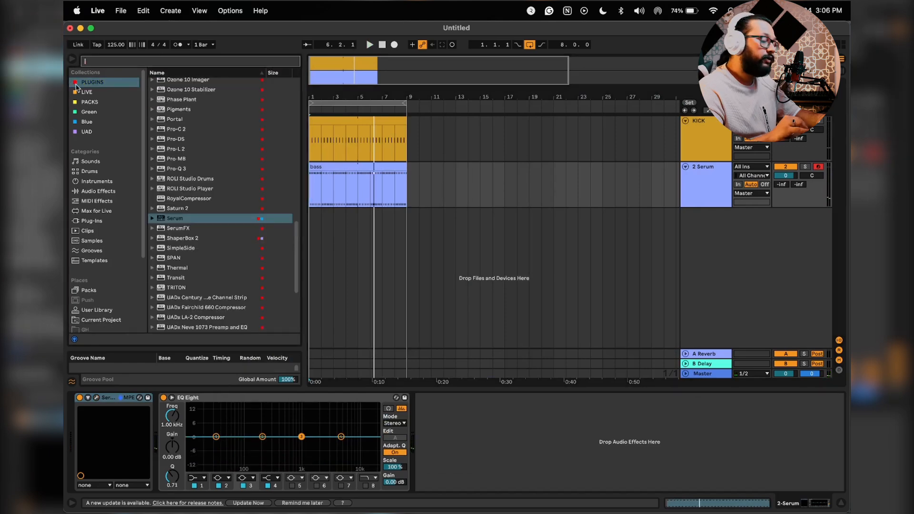
click(89, 93)
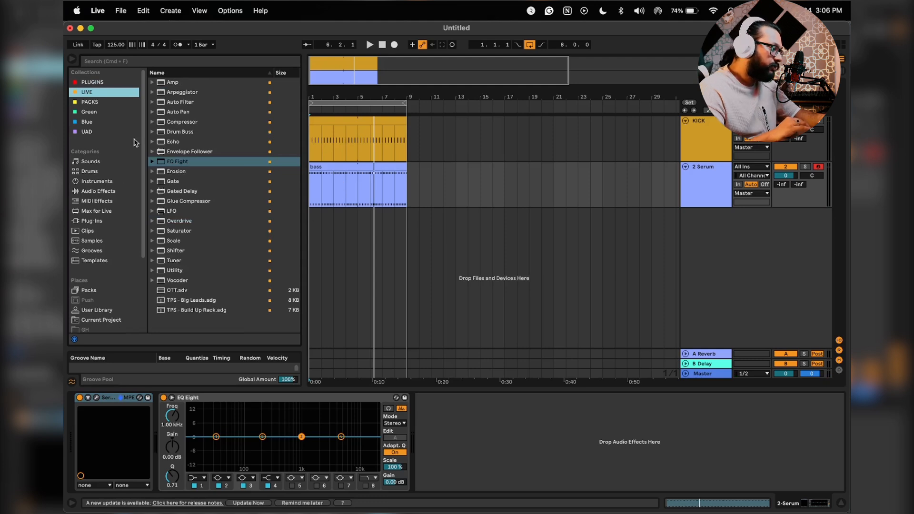
click(101, 83)
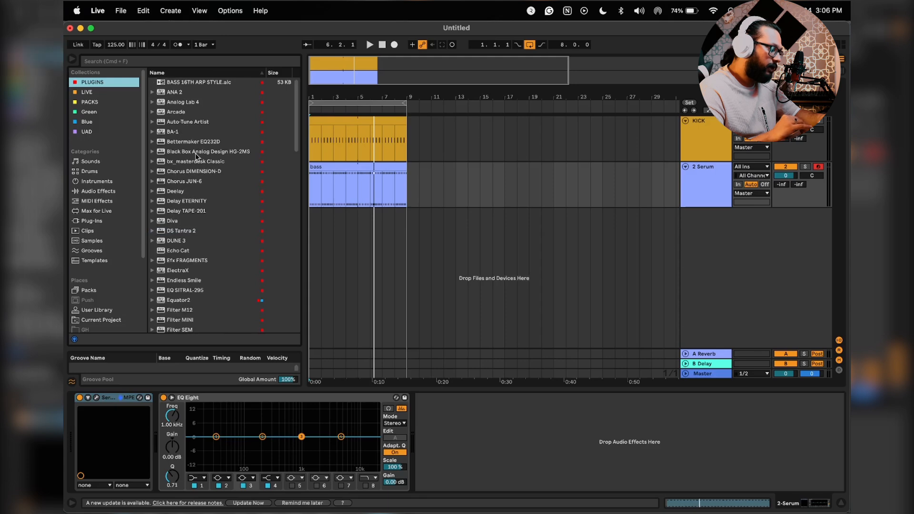
drag(198, 152, 165, 431)
drag(315, 166, 306, 224)
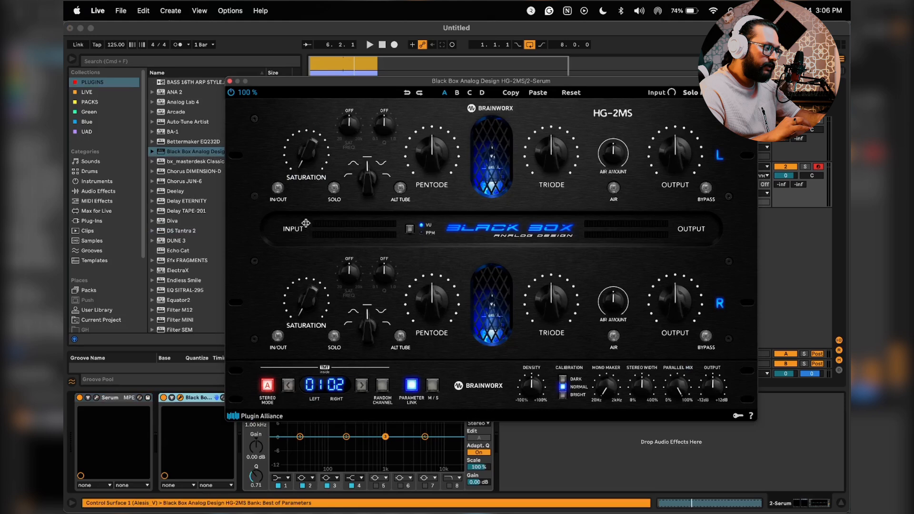
Step: Enable the HG-2MS saturation circuit, set saturation to about 12% while the loop plays, and close the plug-in window
click(279, 188)
key(space)
drag(307, 159, 305, 148)
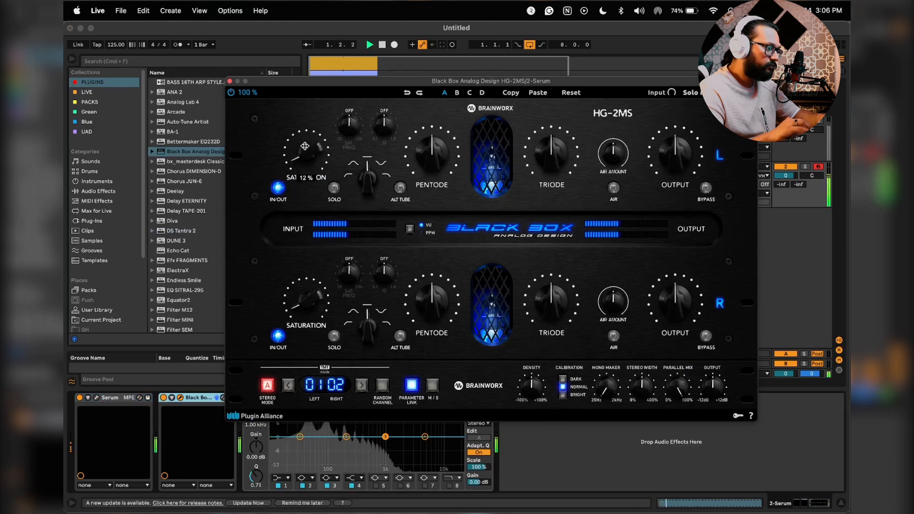
click(229, 81)
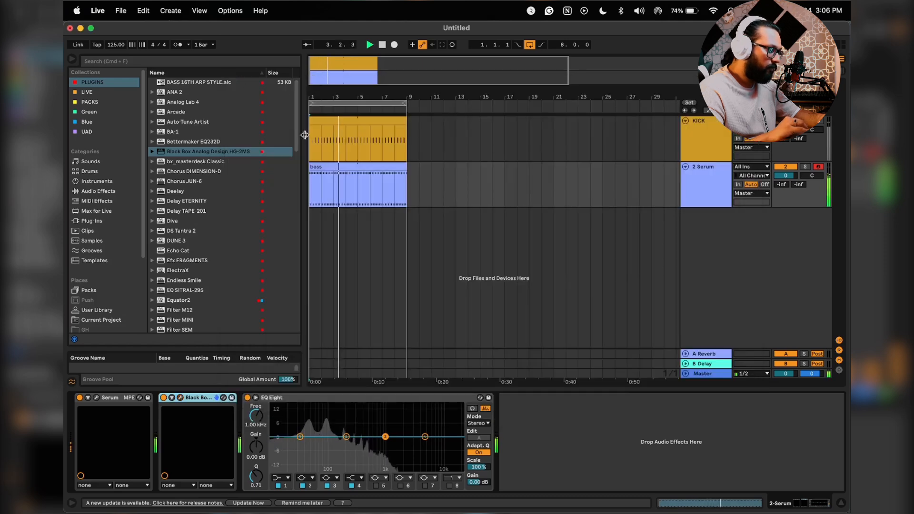
key(space)
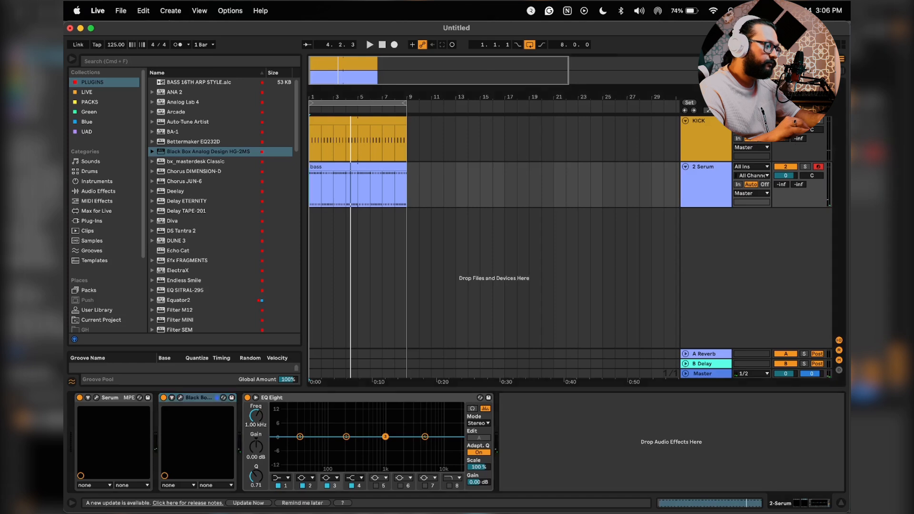
Step: Check the mixer levels during playback, unfold the Master track, and lower the KICK and Serum track volumes to -4.0 dB
key(space)
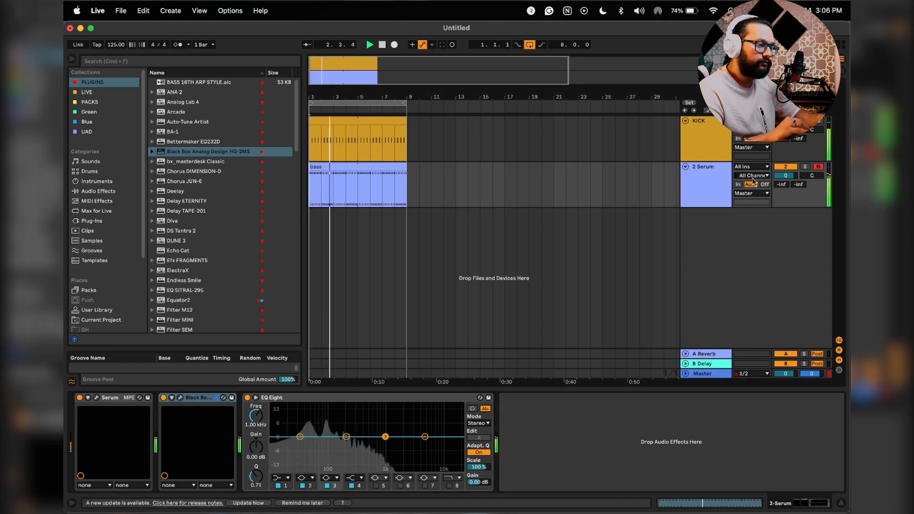
key(Tab)
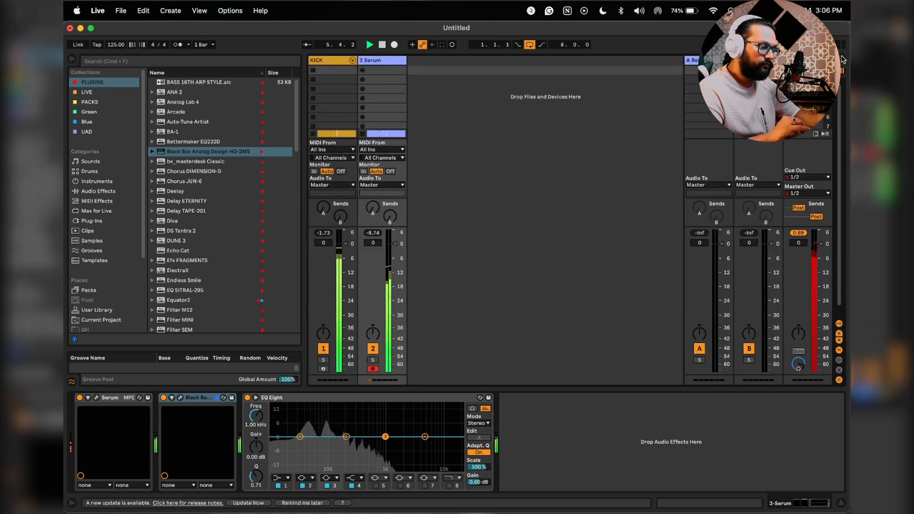
key(Tab)
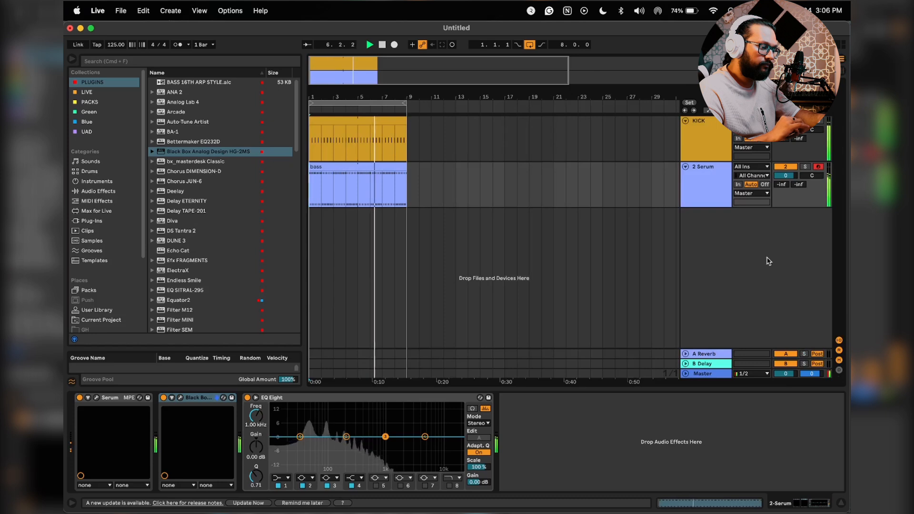
click(686, 373)
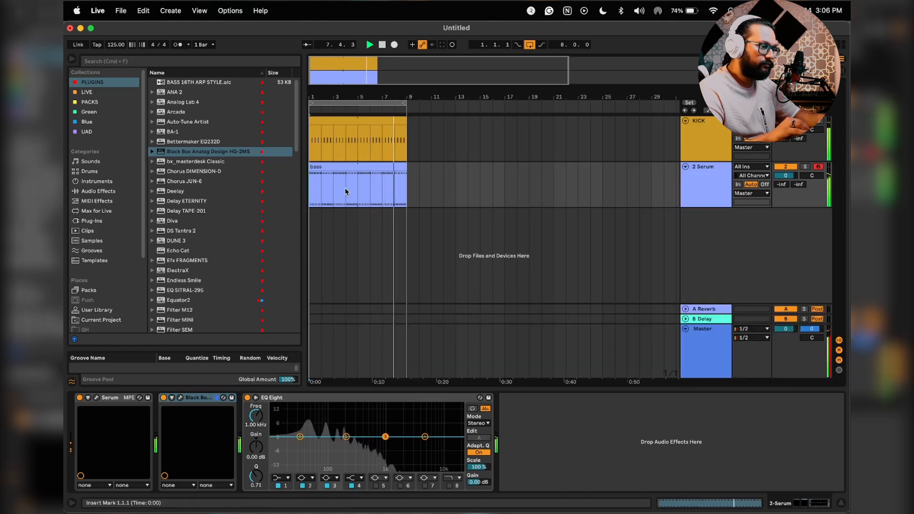
key(Tab)
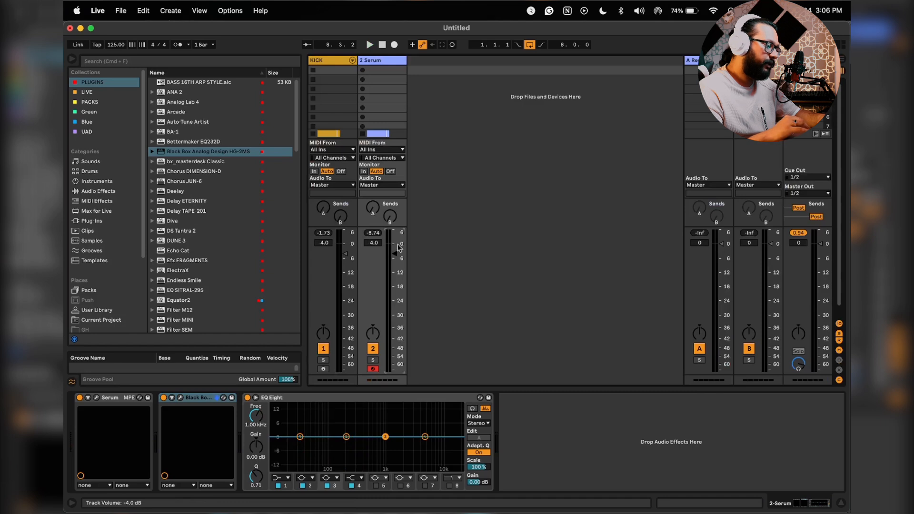
Step: Balance the tracks during playback by setting the KICK volume to -5.0 dB and the Serum volume to -3.0 dB
key(space)
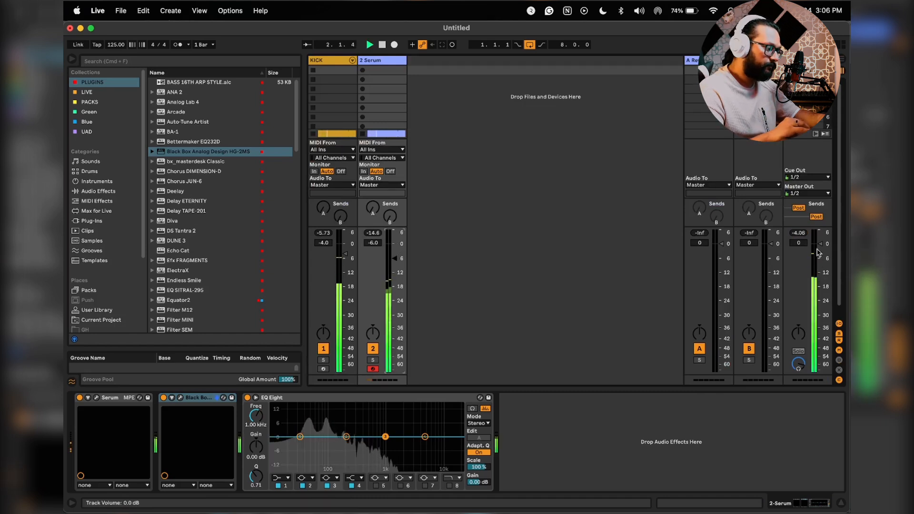
drag(346, 255, 347, 257)
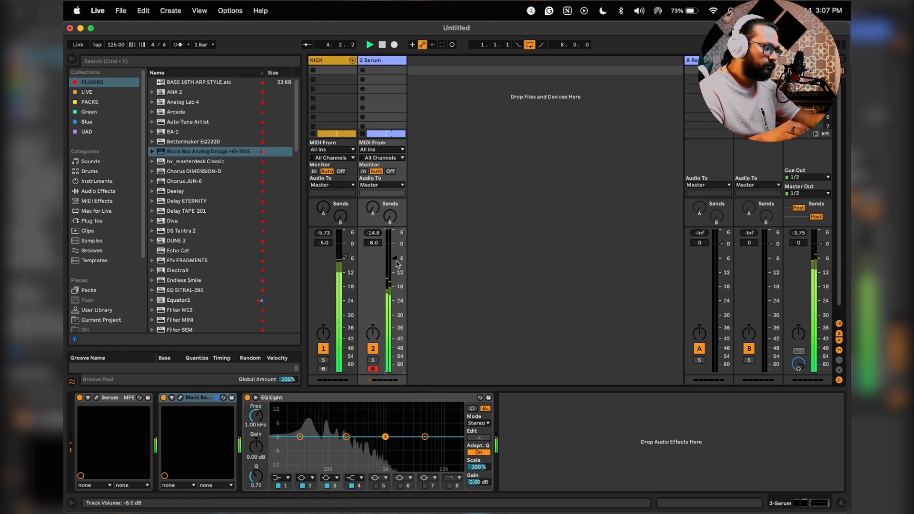
drag(395, 258, 396, 263)
scroll(397, 263, up, 4)
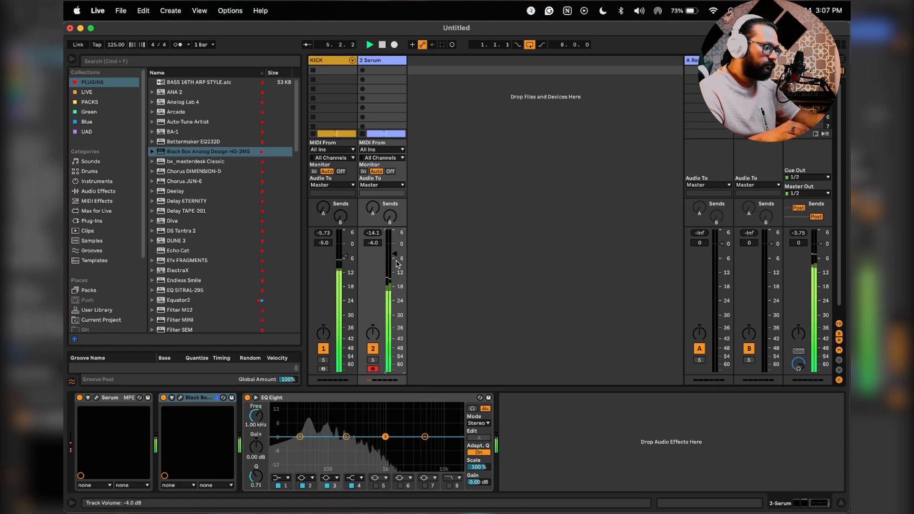
scroll(397, 263, up, 1)
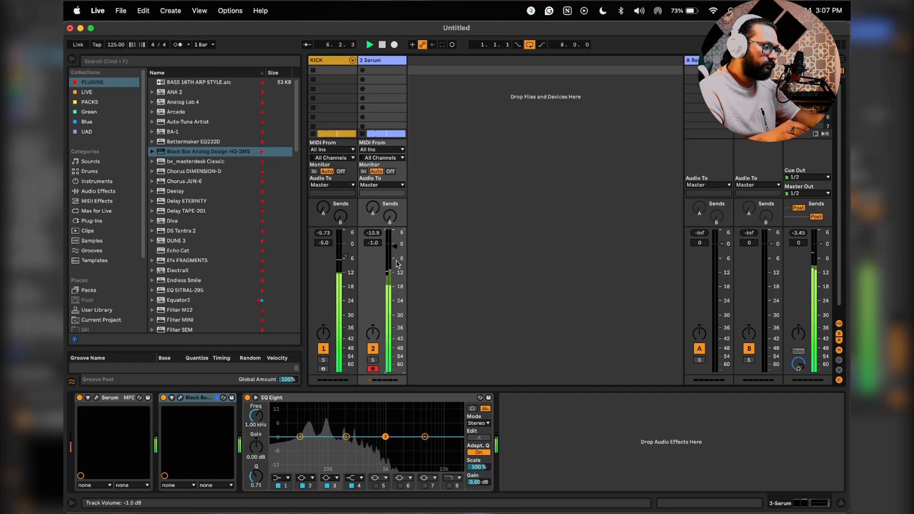
scroll(397, 263, down, 1)
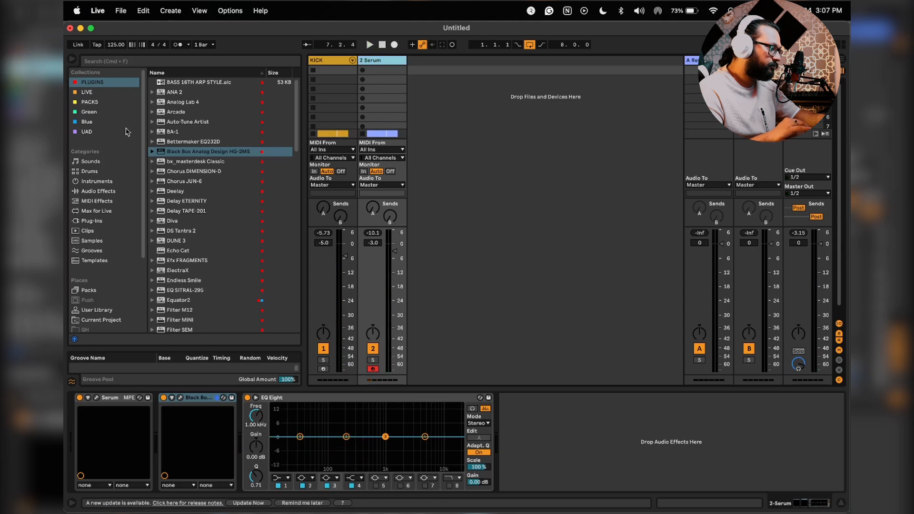
Step: Insert Live's Compressor between the HG-2MS and EQ Eight, and set its sidechain input to the KICK track
click(88, 93)
click(176, 122)
drag(176, 122, 255, 431)
click(264, 408)
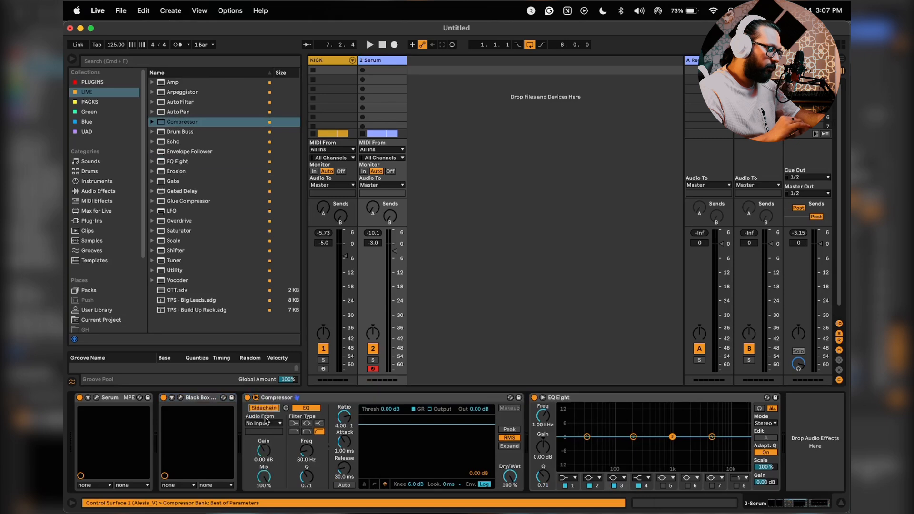
click(263, 423)
click(263, 434)
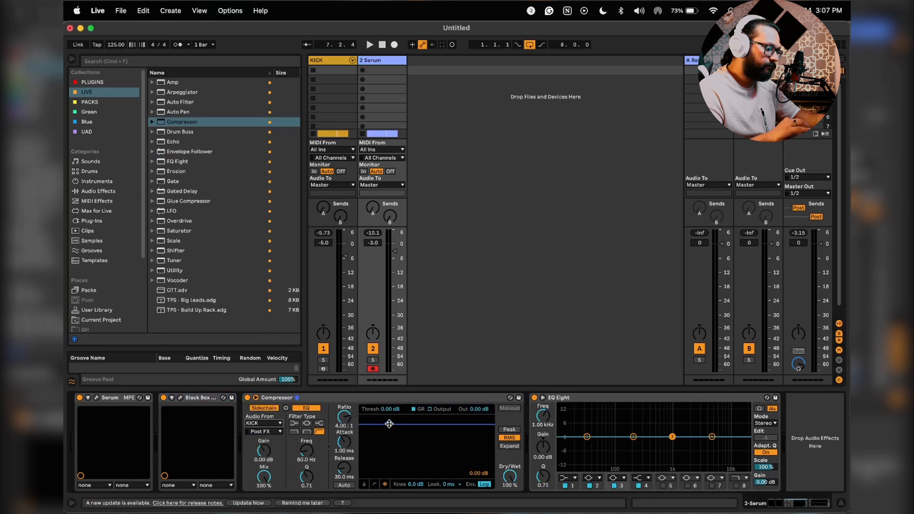
Step: Lower the sidechain compressor's threshold to -20.6 dB while the loop plays, and return to the Arrangement View
key(space)
drag(390, 424, 389, 456)
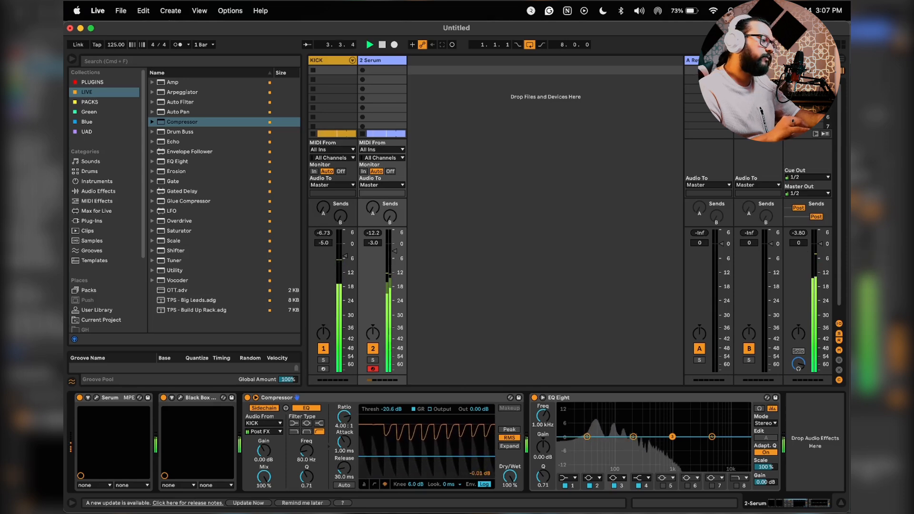
key(Tab)
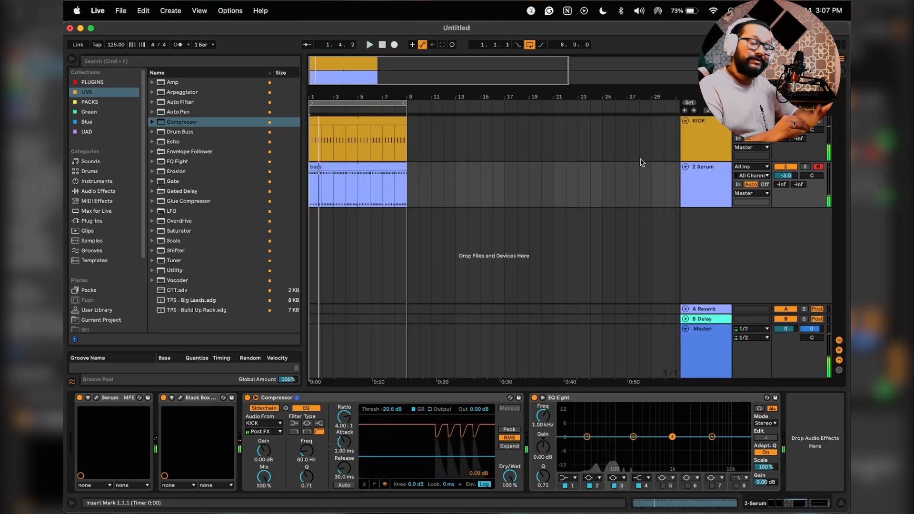
Step: Reopen Serum from the bass track and audition the loop while adjusting Macro 1
click(714, 168)
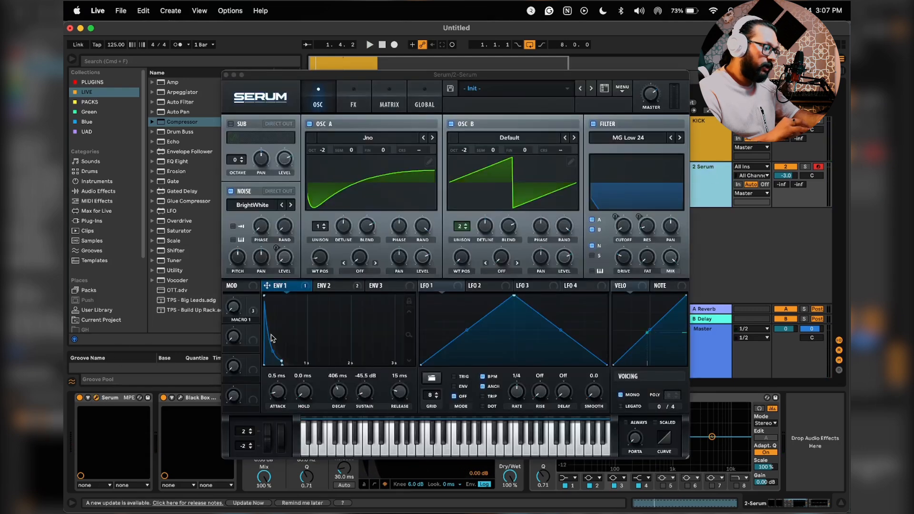
drag(233, 312, 249, 265)
key(space)
click(255, 62)
key(space)
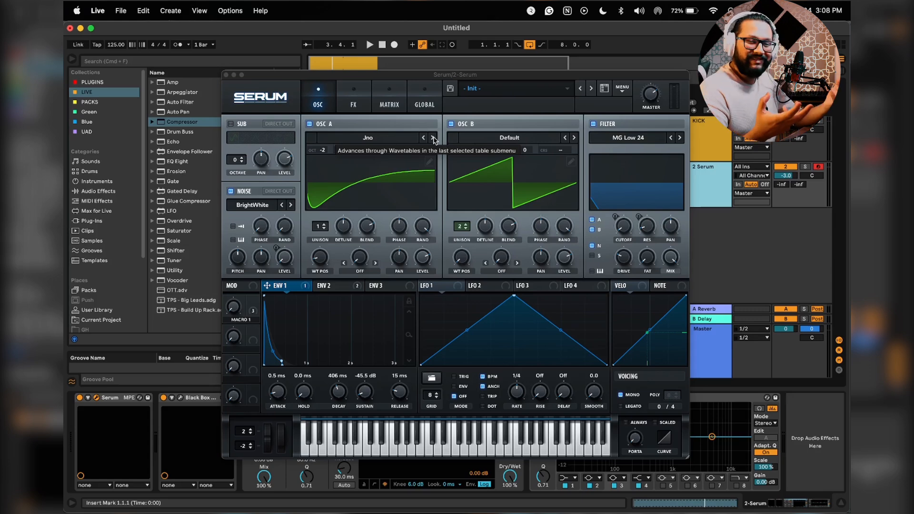
Step: Try the MATRIXY C64 and MB Saw wavetables in Osc A, varying the wavetable position and Macro 1 during playback
key(space)
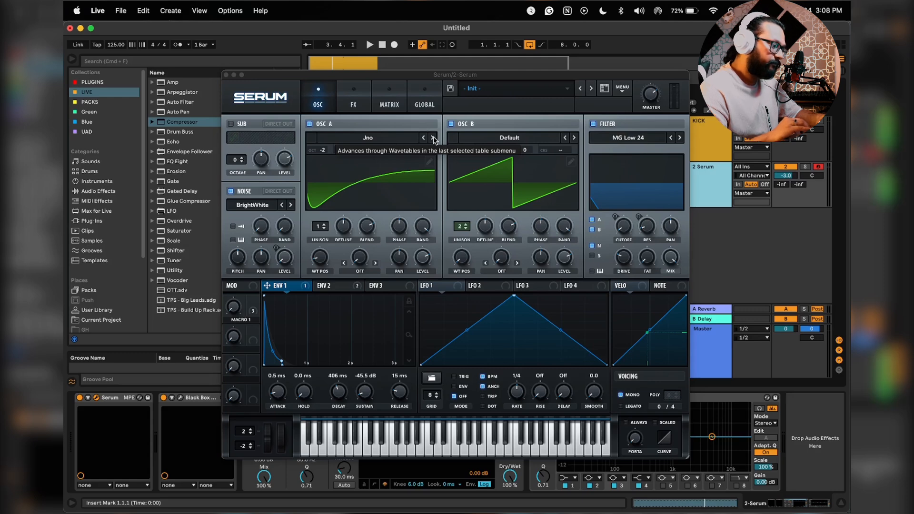
click(433, 138)
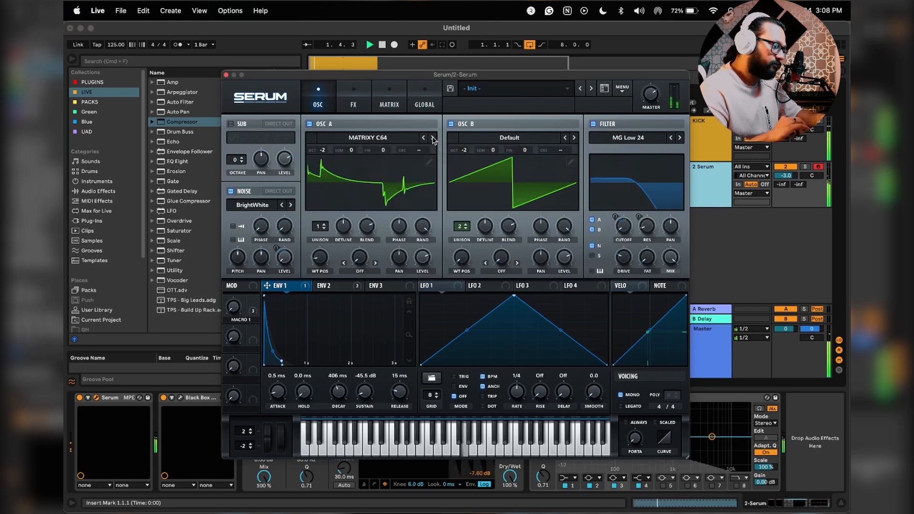
mouse_move(323, 257)
mouse_down()
mouse_move(348, 231)
mouse_move(331, 216)
mouse_move(327, 264)
mouse_up()
click(433, 138)
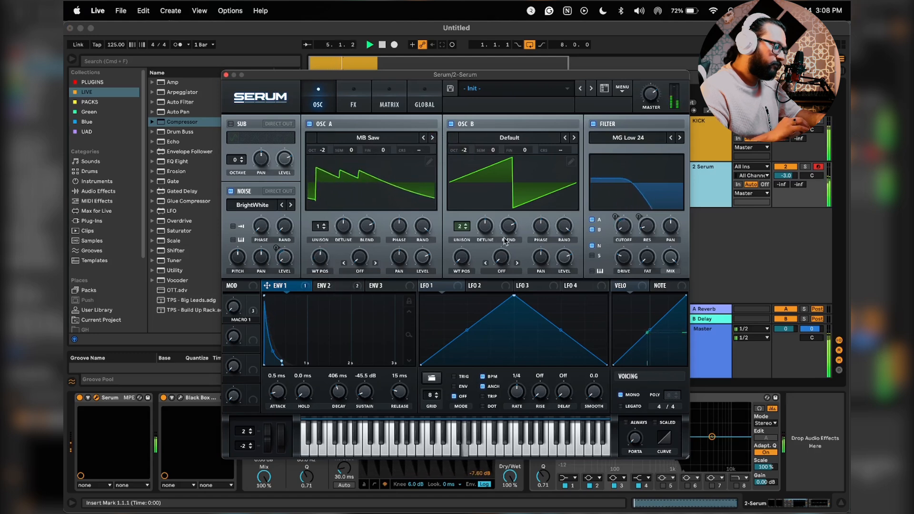
drag(228, 313, 234, 288)
Step: Switch Osc A to the MB Triangle (Metal) wavetable and adjust its wavetable position by ear
click(432, 139)
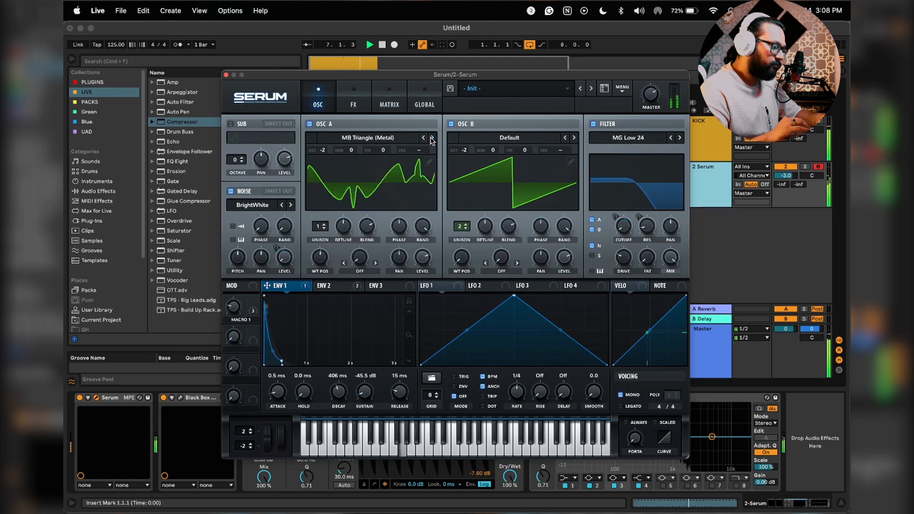
drag(321, 258, 326, 197)
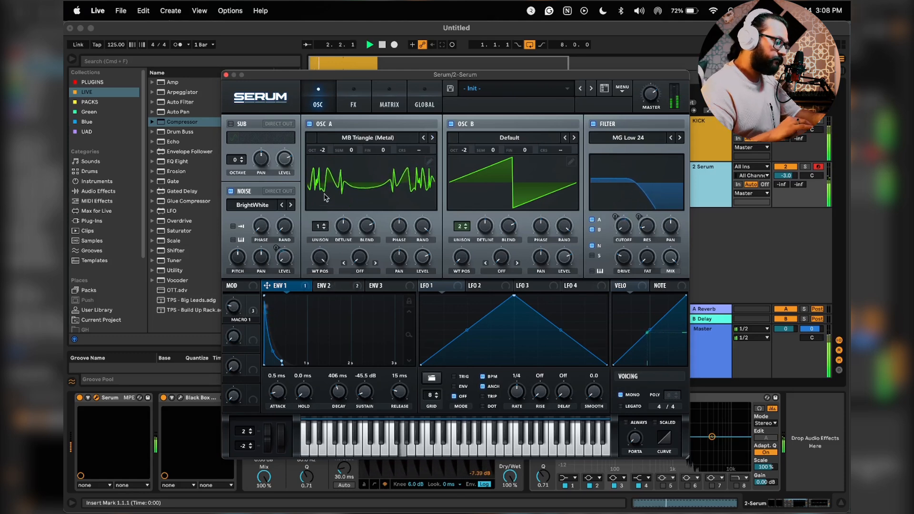
drag(328, 252, 340, 300)
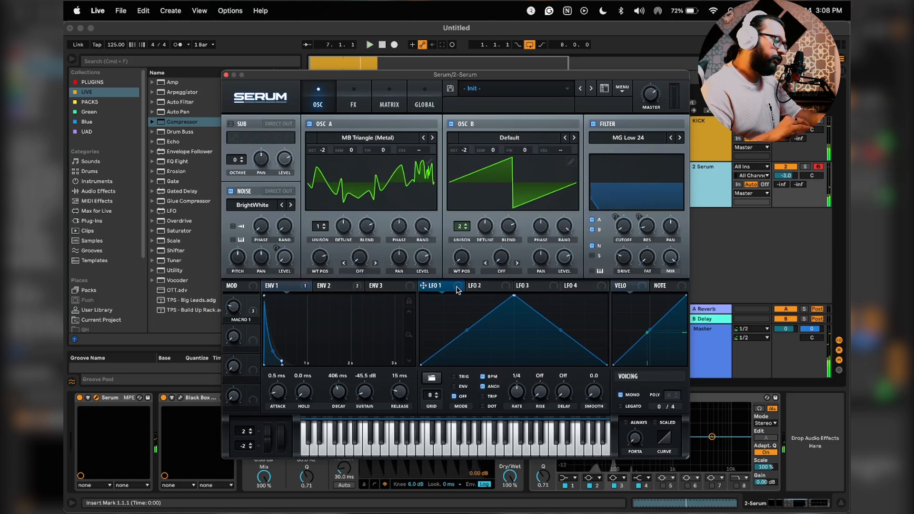
Step: Modulate Osc A's wavetable position with LFO 1 and set the LFO 1 rate to one bar
mouse_move(326, 264)
mouse_down()
mouse_move(321, 252)
mouse_move(320, 268)
mouse_up()
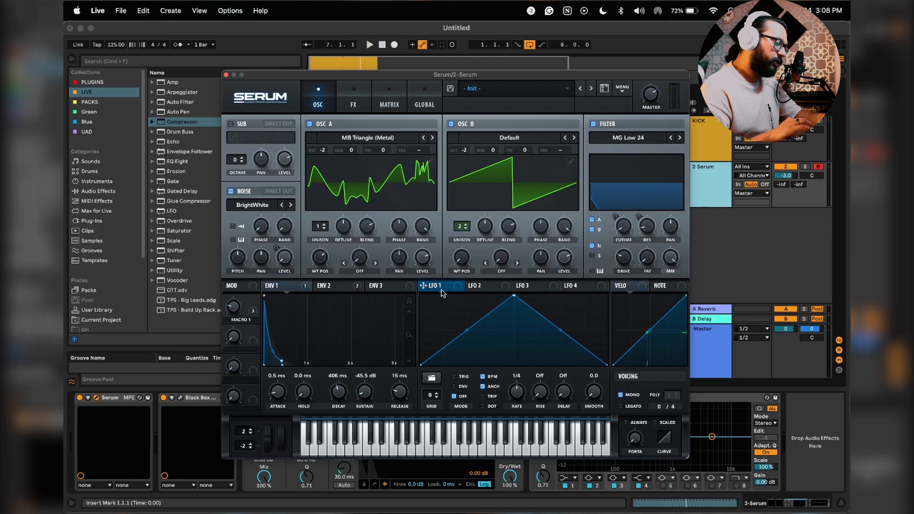
mouse_move(319, 261)
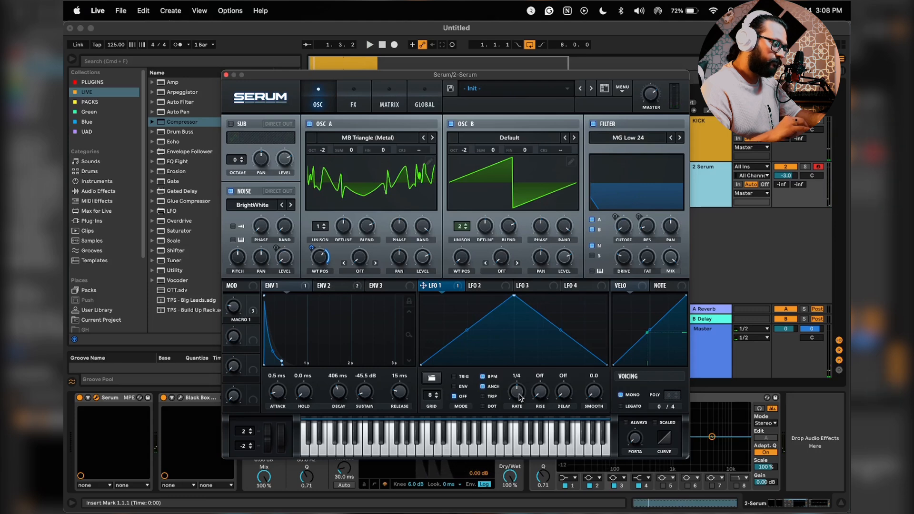
key(space)
drag(520, 394, 520, 407)
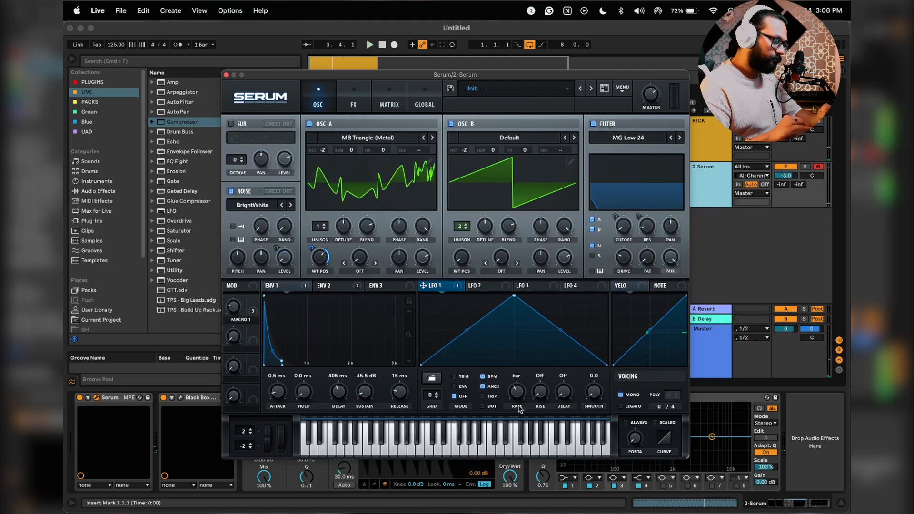
Step: Audition the loop with the moving wavetable position while adjusting Macro 1
key(space)
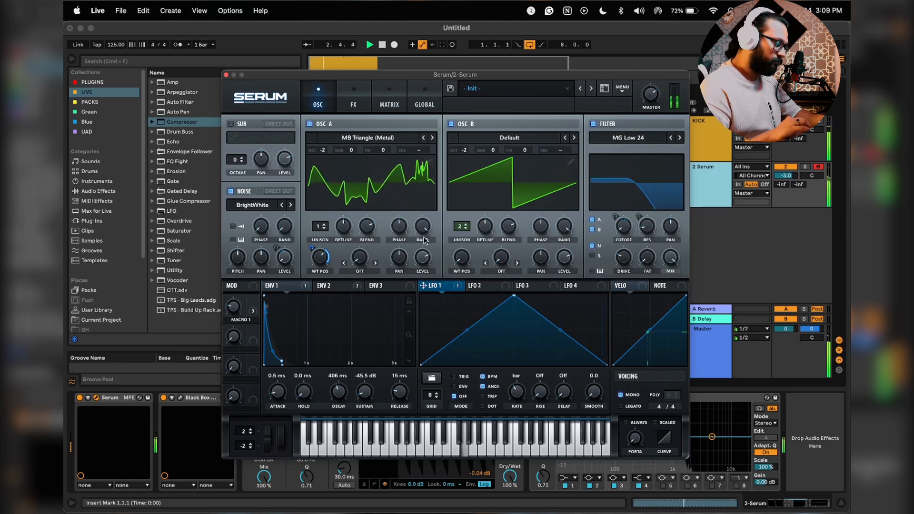
mouse_move(233, 308)
mouse_down()
mouse_move(238, 329)
mouse_move(238, 318)
mouse_up()
key(space)
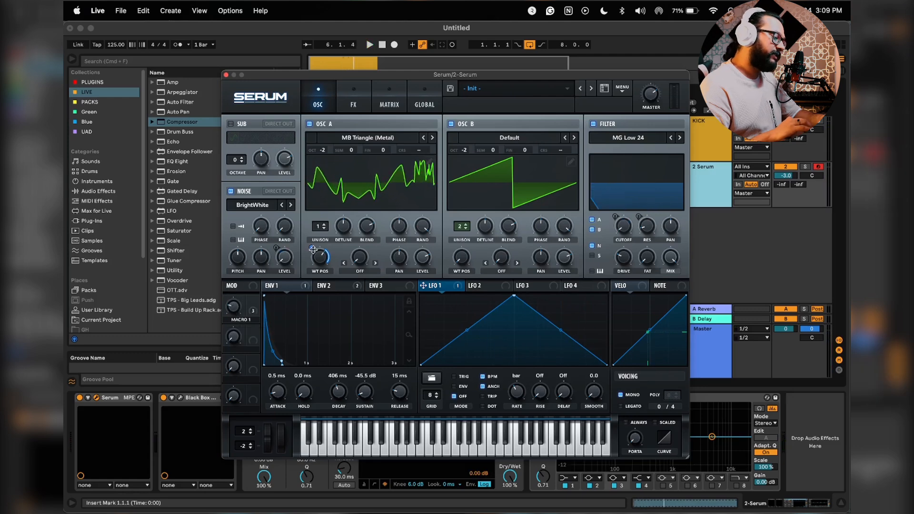
mouse_move(237, 311)
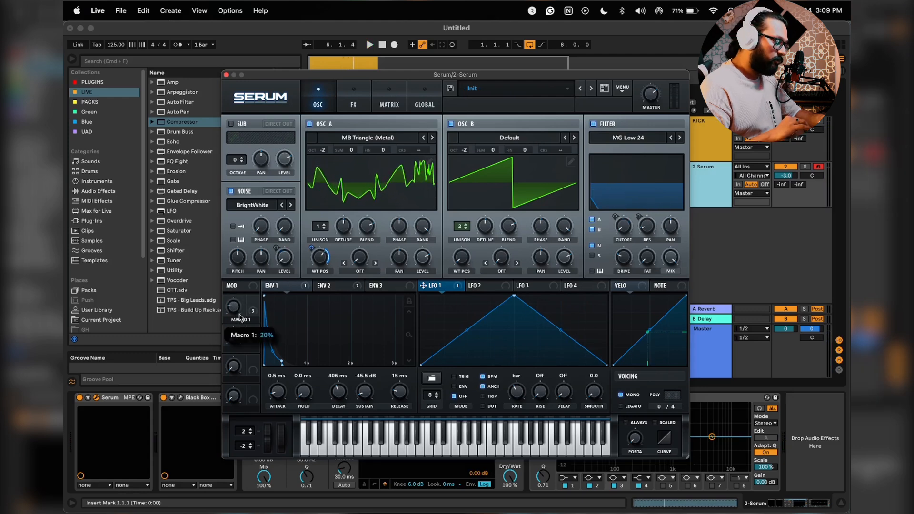
double_click(241, 319)
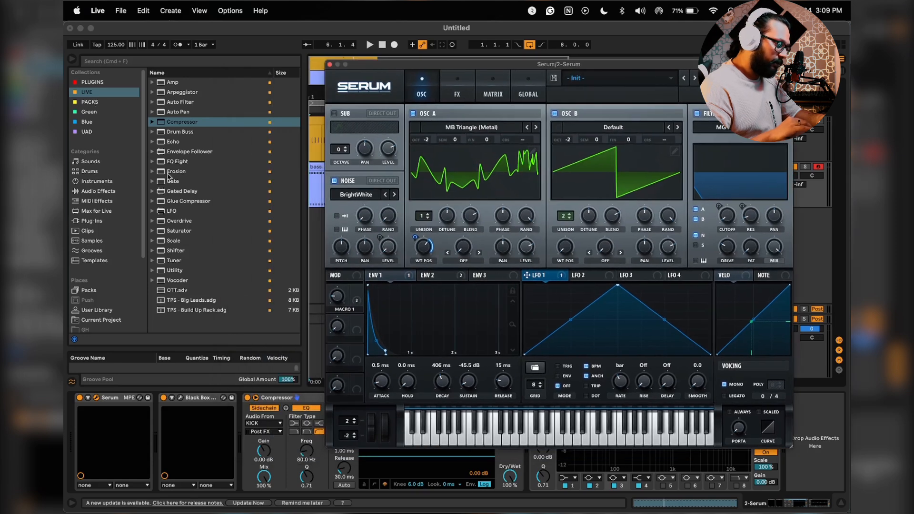
Step: Insert Live's LFO device directly after Serum and map it to Serum's Macro 1, configured as a device parameter
click(172, 212)
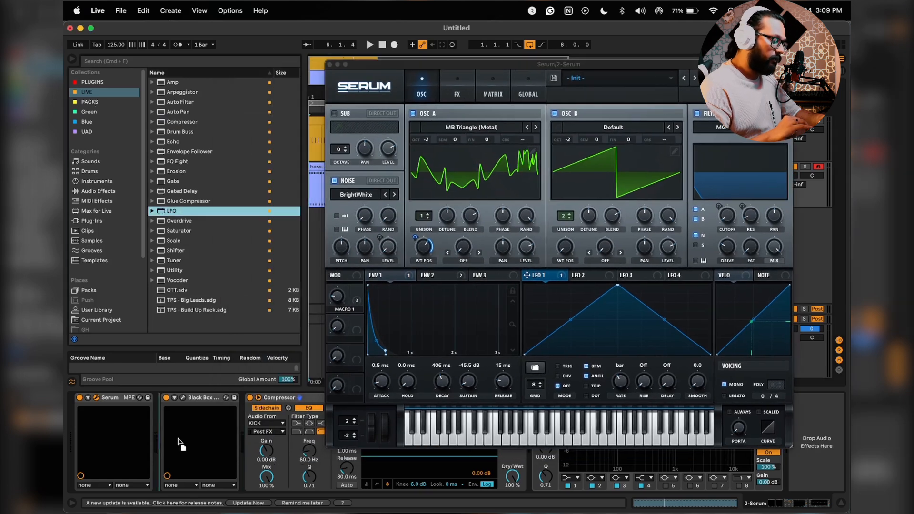
drag(150, 435, 153, 437)
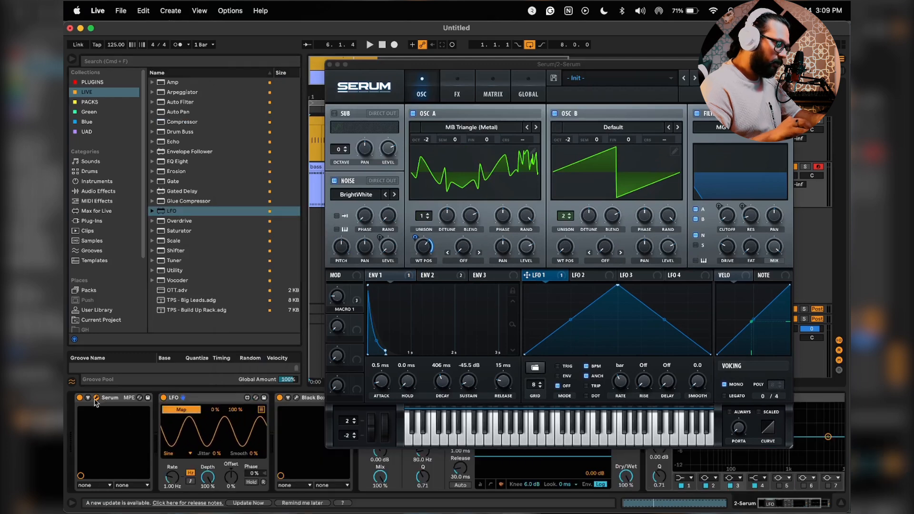
click(186, 410)
drag(338, 303, 338, 299)
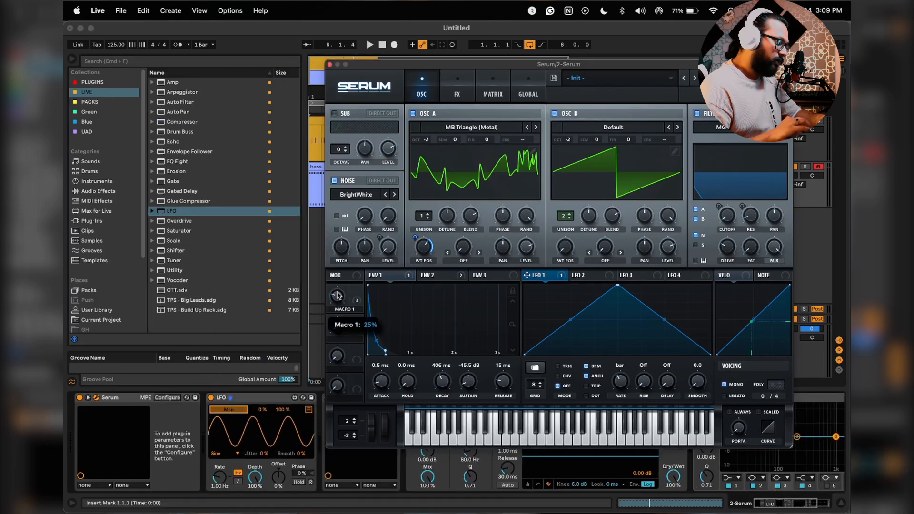
click(166, 398)
click(338, 297)
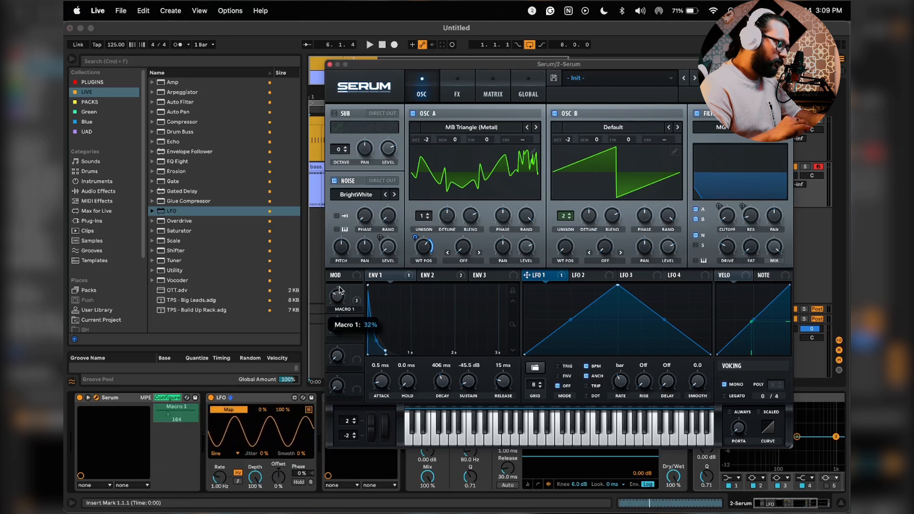
click(168, 398)
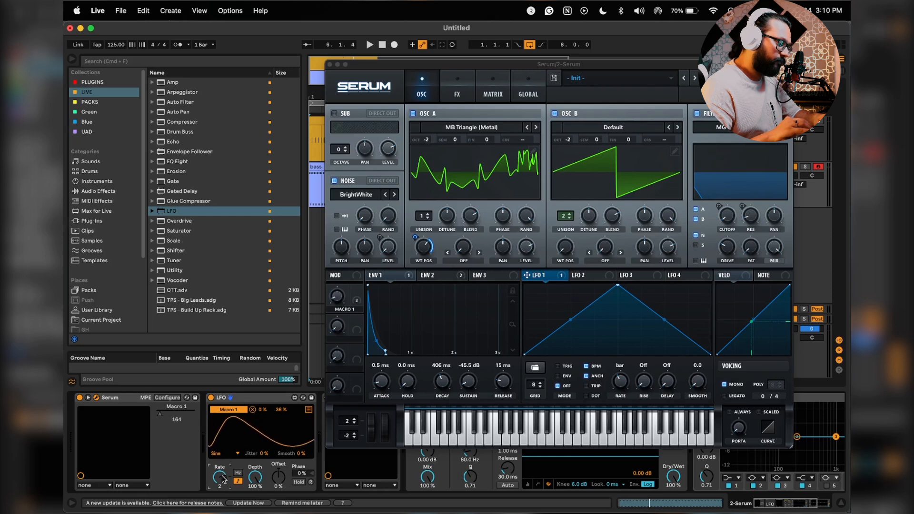
Step: Set the LFO's mapping range for Macro 1 to 10% minimum and 30% maximum, checking it by playing the loop
key(space)
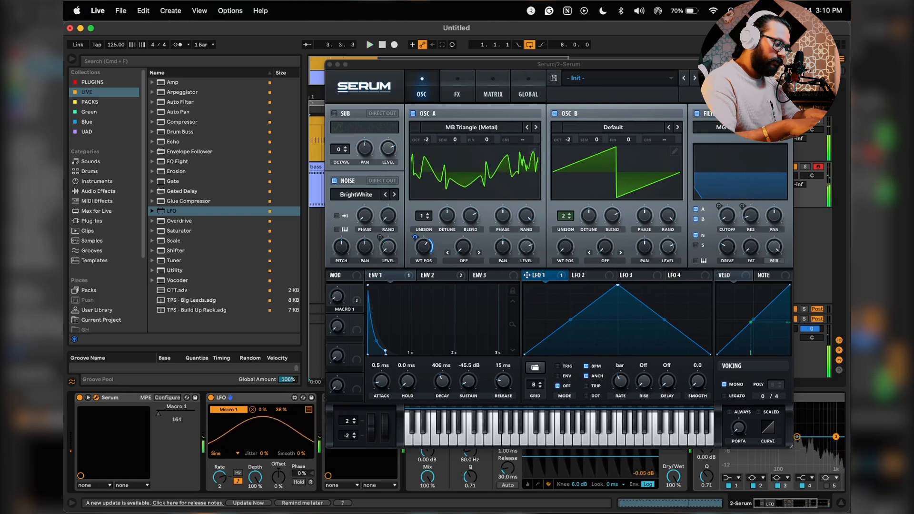
key(space)
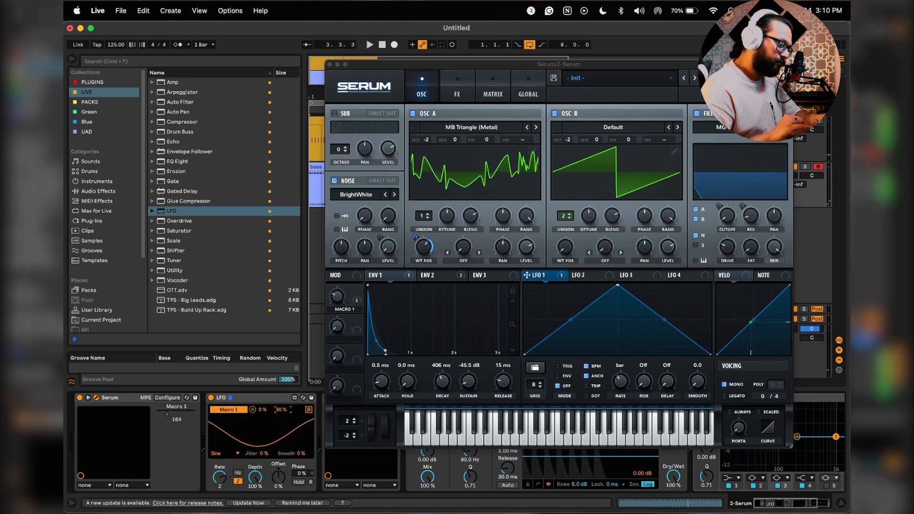
key(space)
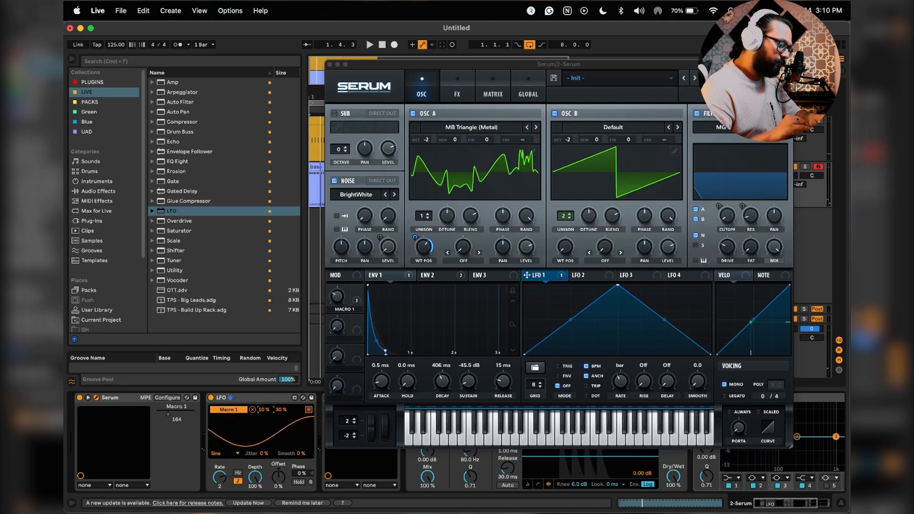
key(space)
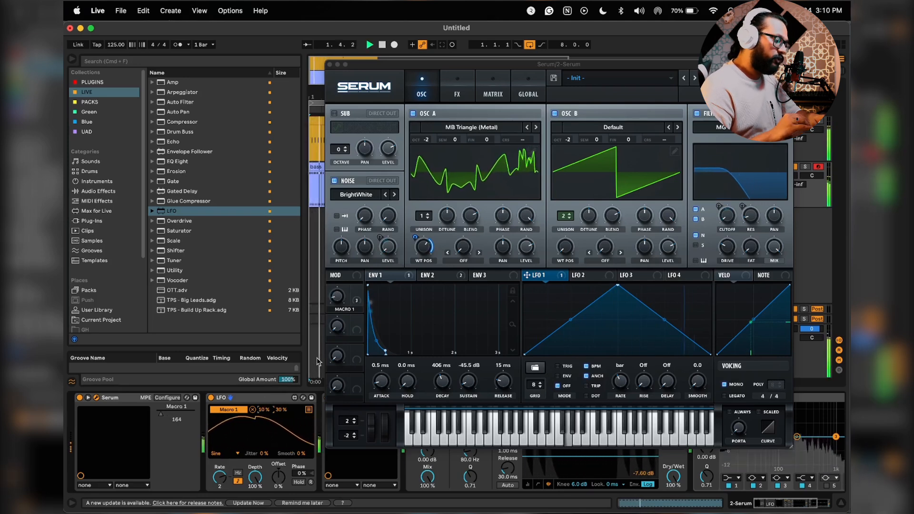
Step: Restart the loop to hear the LFO-driven Macro 1 and close the Serum window
key(space)
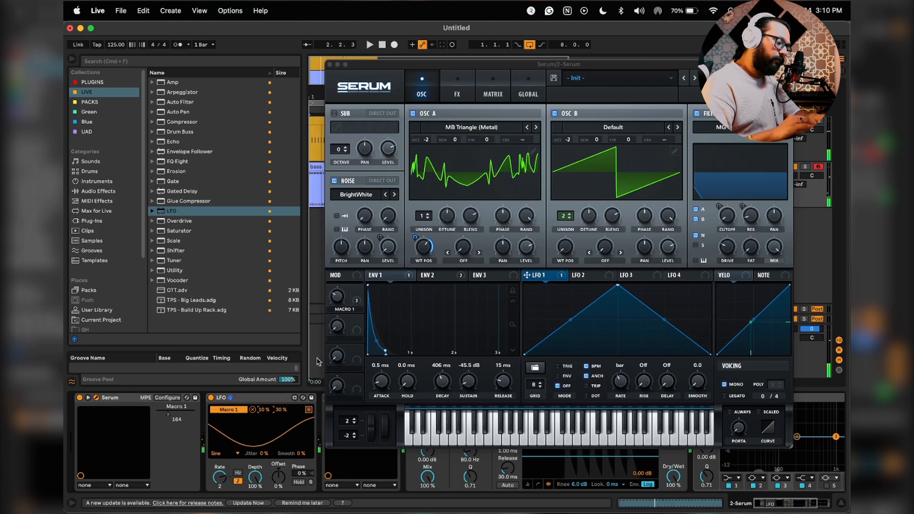
key(space)
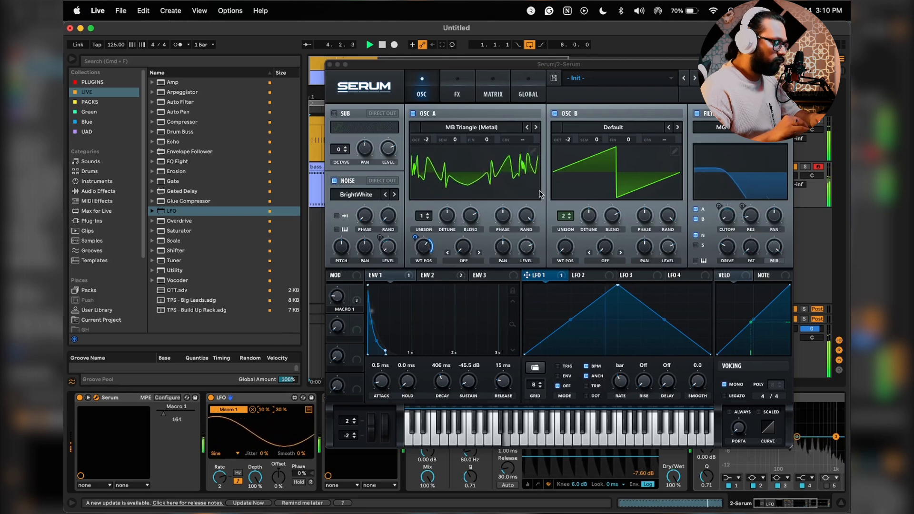
click(330, 65)
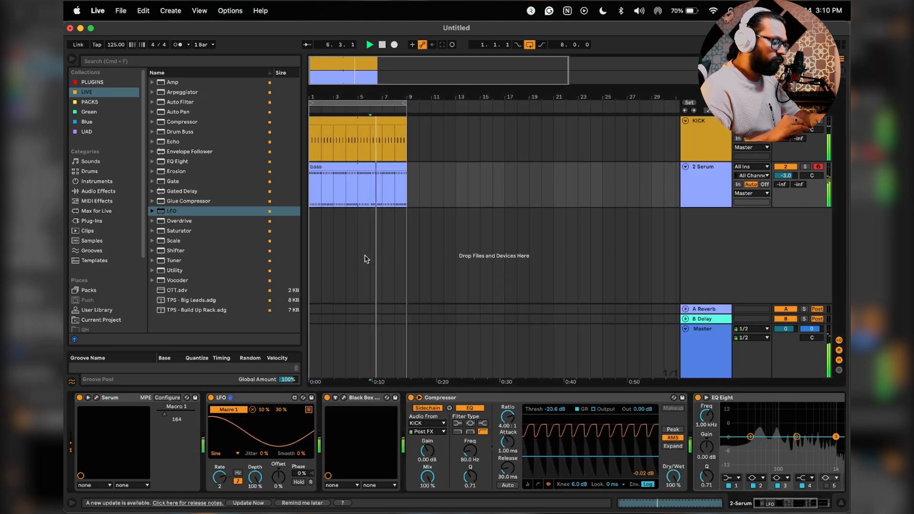